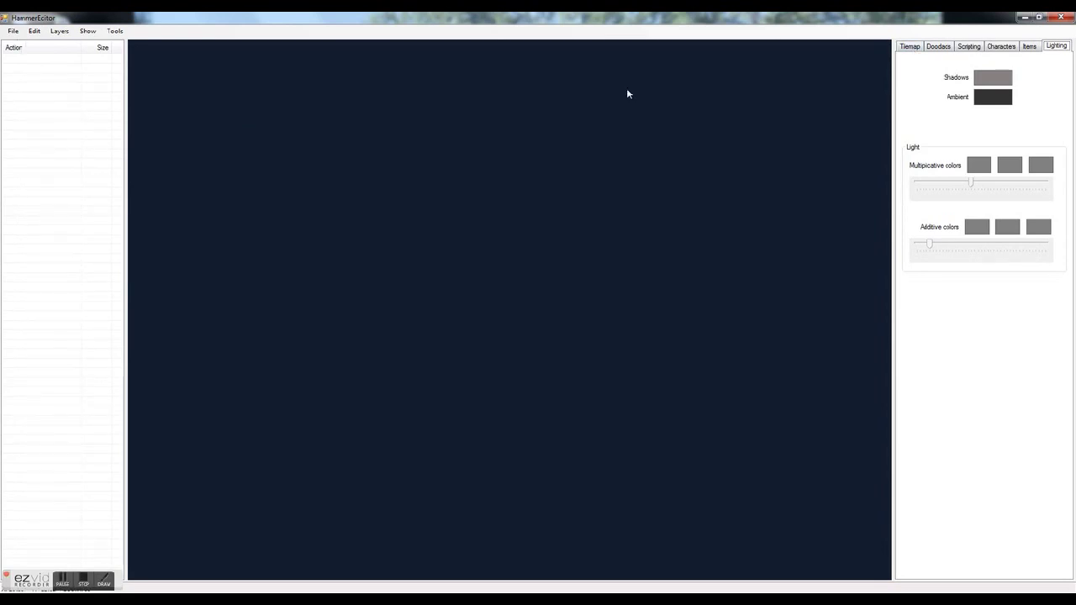
# Step: Start a new level and paint a large rounded floor area with the a_default tile
pyautogui.click(14, 31)
pyautogui.click(17, 45)
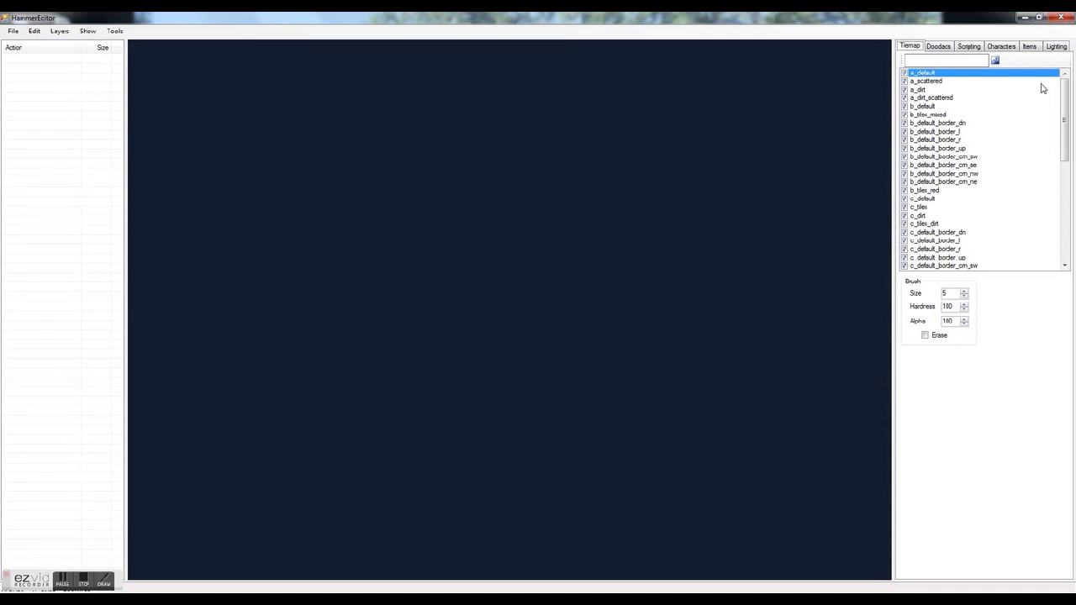
pyautogui.click(914, 108)
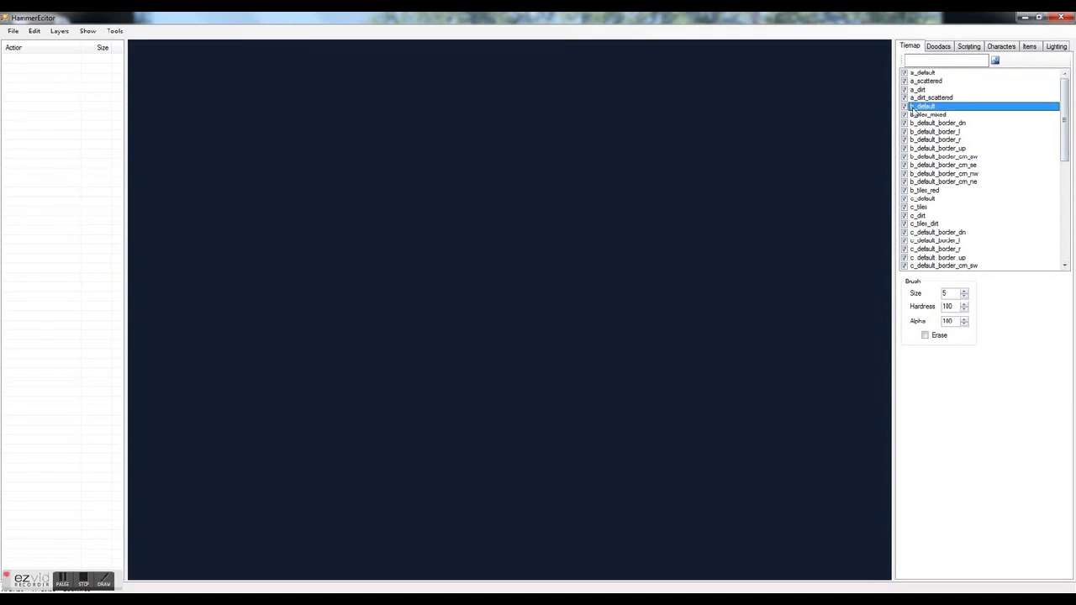
pyautogui.scroll(-3, 948, 123)
pyautogui.click(920, 133)
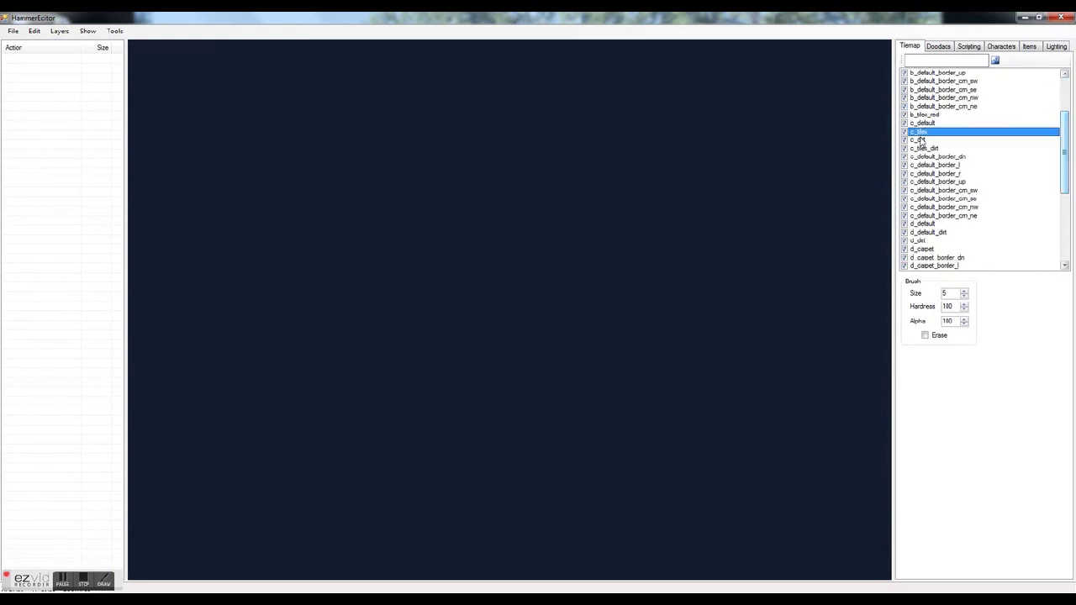
pyautogui.click(925, 224)
pyautogui.moveTo(1066, 151); pyautogui.dragTo(1063, 103)
pyautogui.click(920, 177)
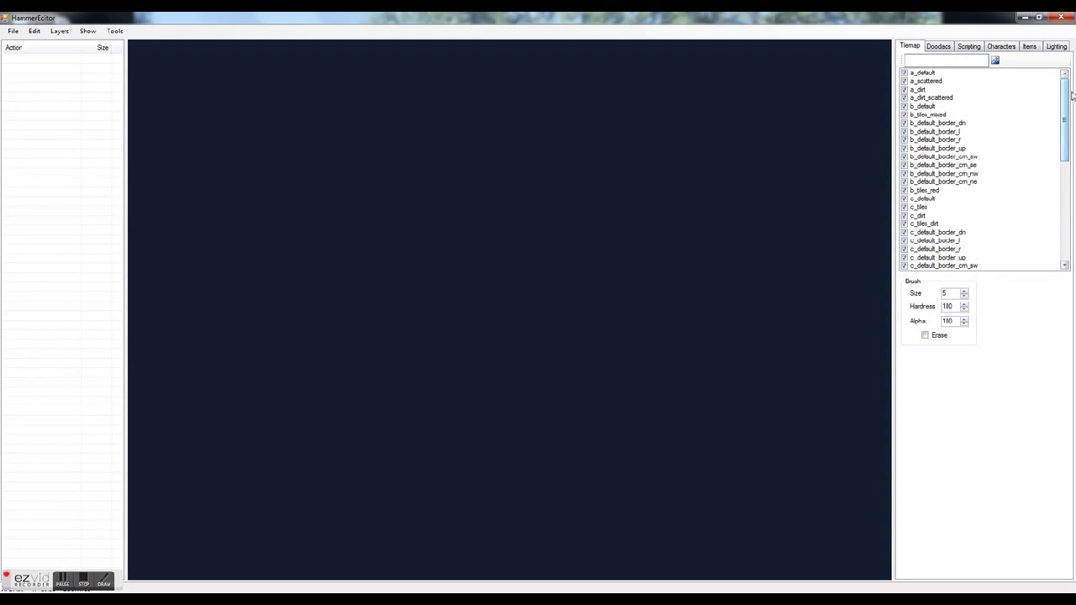
pyautogui.click(921, 73)
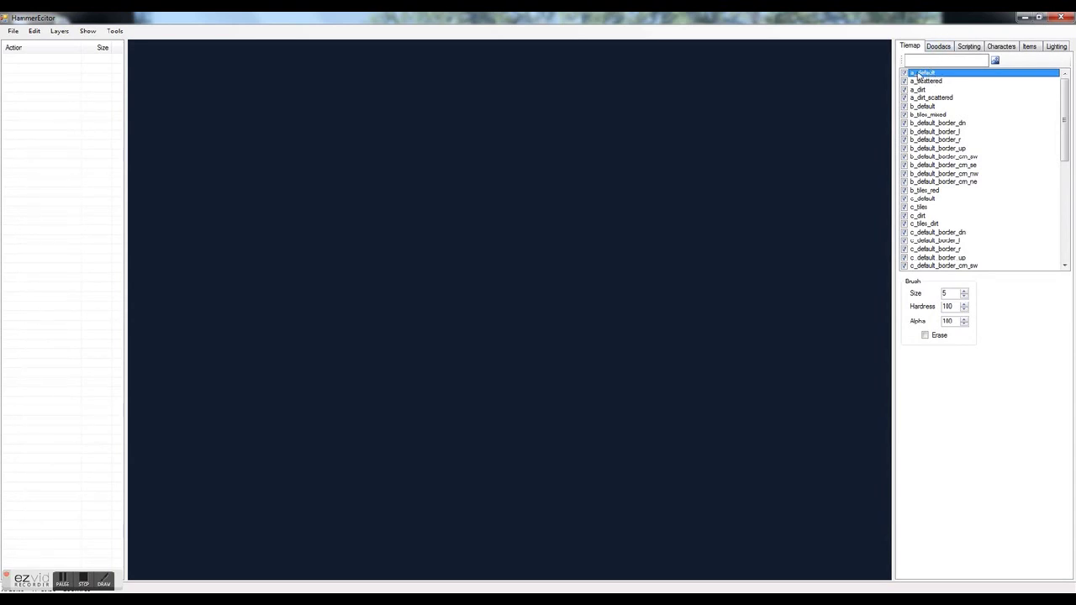
pyautogui.moveTo(542, 137)
pyautogui.mouseDown()
pyautogui.moveTo(514, 141)
pyautogui.moveTo(361, 309)
pyautogui.moveTo(678, 369)
pyautogui.moveTo(590, 165)
pyautogui.moveTo(645, 298)
pyautogui.moveTo(498, 307)
pyautogui.moveTo(557, 136)
pyautogui.moveTo(678, 161)
pyautogui.moveTo(701, 345)
pyautogui.moveTo(461, 408)
pyautogui.moveTo(362, 345)
pyautogui.moveTo(396, 168)
pyautogui.moveTo(680, 149)
pyautogui.moveTo(655, 419)
pyautogui.moveTo(483, 397)
pyautogui.moveTo(496, 362)
pyautogui.mouseUp()
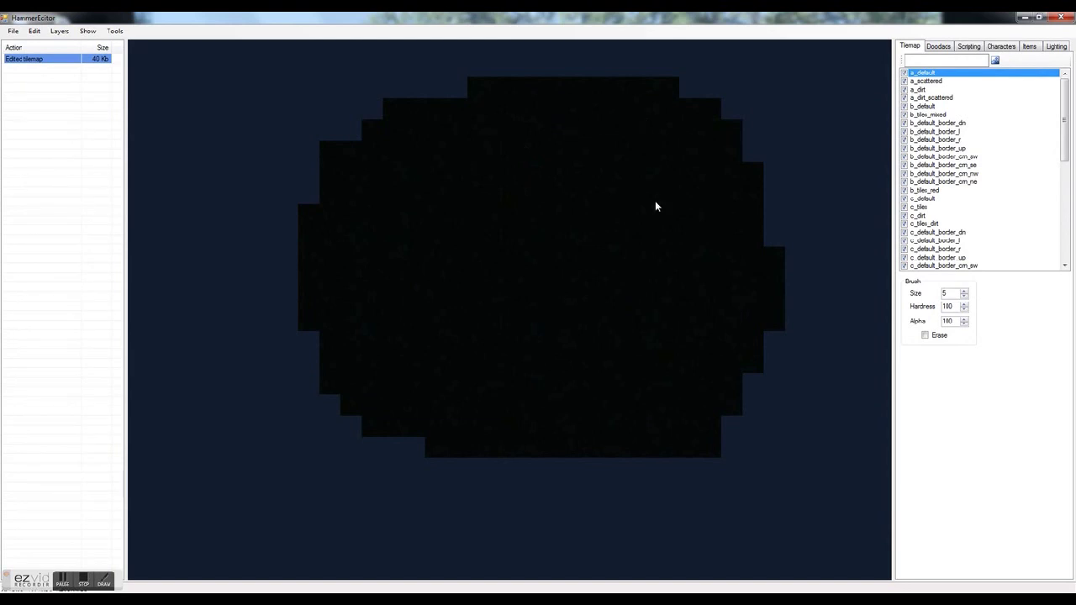
# Step: Set the level's ambient lighting color to a light grey
pyautogui.click(1056, 46)
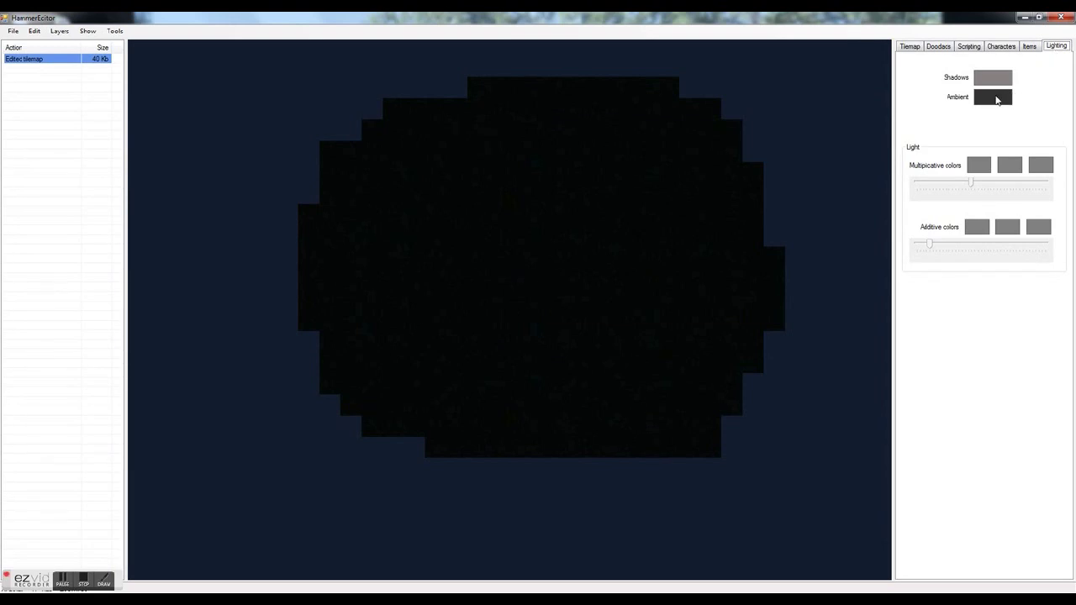
pyautogui.click(995, 98)
pyautogui.click(152, 192)
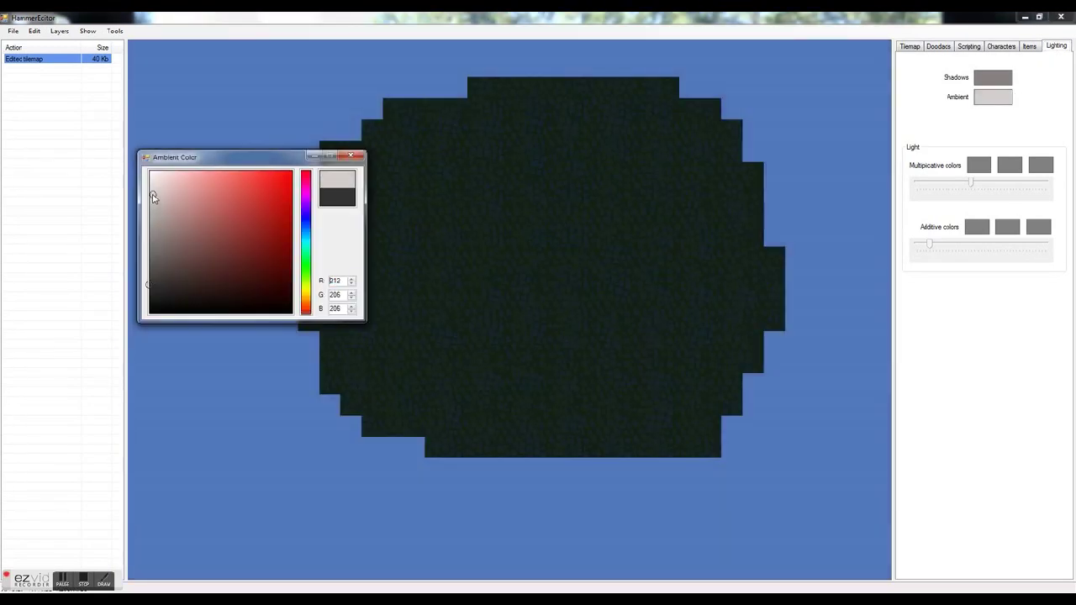
pyautogui.click(353, 158)
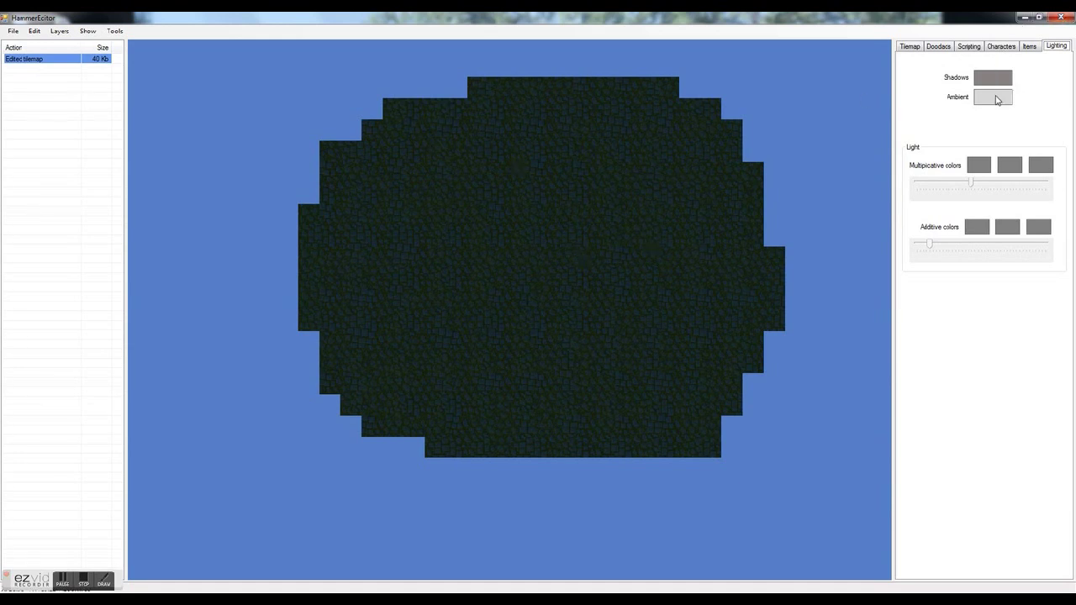
# Step: Paint another tilemap stroke over the upper part of the floor area
pyautogui.click(909, 47)
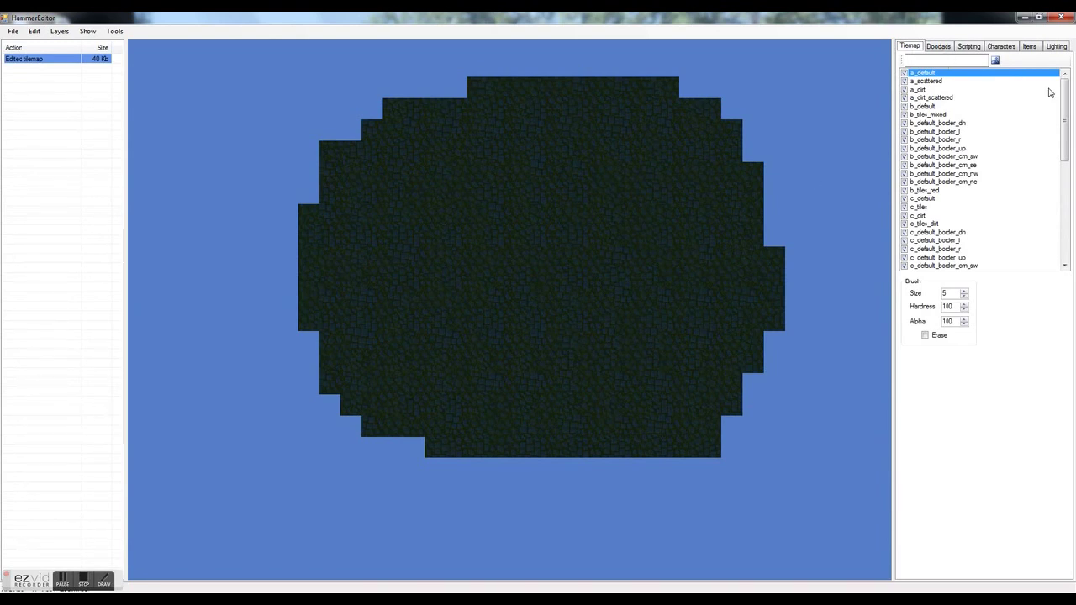
pyautogui.moveTo(1066, 97)
pyautogui.mouseDown()
pyautogui.moveTo(1068, 116)
pyautogui.moveTo(1068, 80)
pyautogui.mouseUp()
pyautogui.moveTo(669, 171)
pyautogui.mouseDown()
pyautogui.moveTo(682, 160)
pyautogui.moveTo(556, 257)
pyautogui.moveTo(637, 197)
pyautogui.moveTo(665, 227)
pyautogui.mouseUp()
# Step: Place an a_crn_l_dn corner wall doodad in the lower-left part of the floor
pyautogui.click(940, 49)
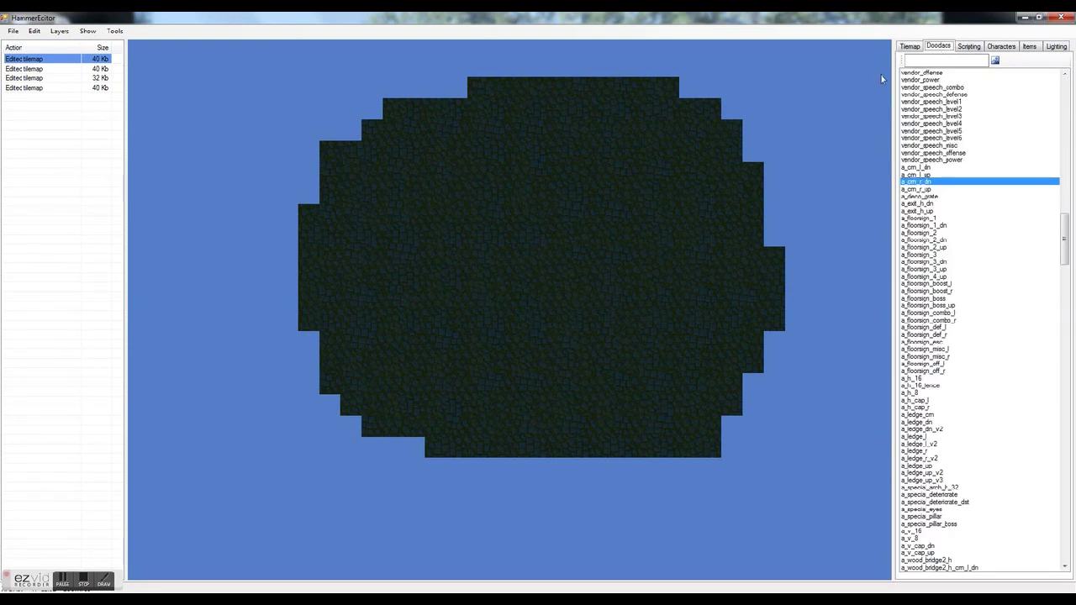
pyautogui.moveTo(1065, 220)
pyautogui.mouseDown()
pyautogui.moveTo(1063, 95)
pyautogui.moveTo(1066, 522)
pyautogui.moveTo(1063, 221)
pyautogui.moveTo(1031, 229)
pyautogui.mouseUp()
pyautogui.click(919, 152)
pyautogui.click(918, 145)
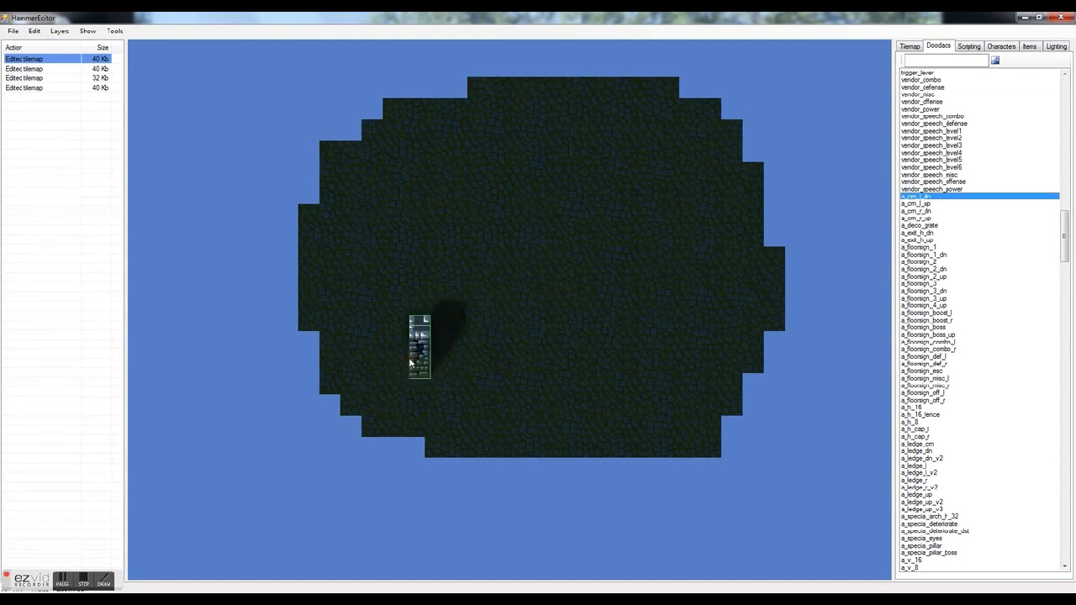
pyautogui.click(409, 342)
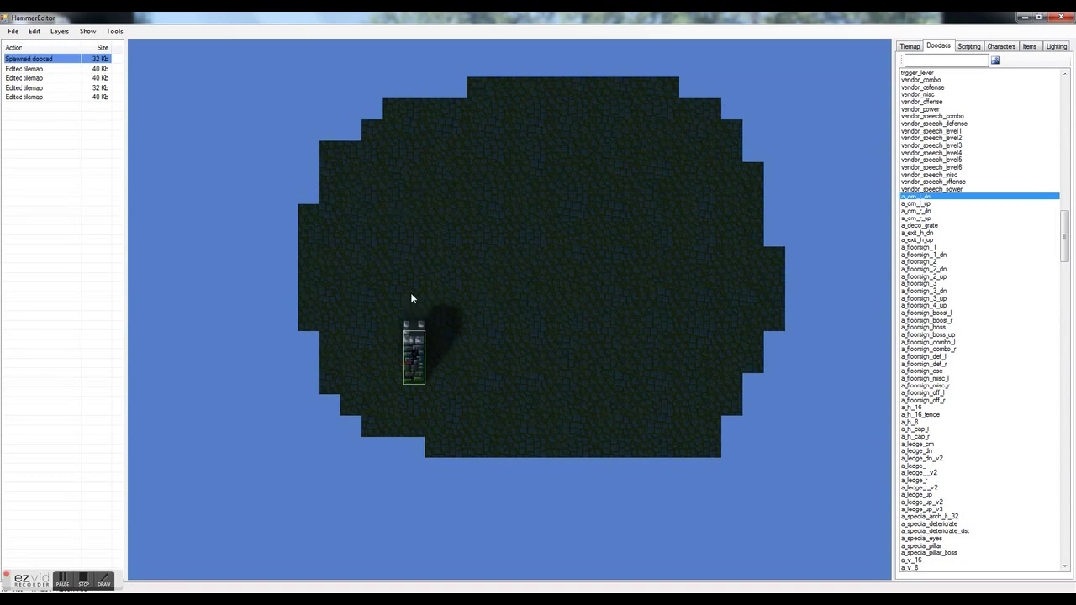
# Step: Place the other corner doodads on the floor: a_crn_l_up at upper left, a_crn_r_dn at lower right and a_crn_r_up at upper right
pyautogui.click(919, 204)
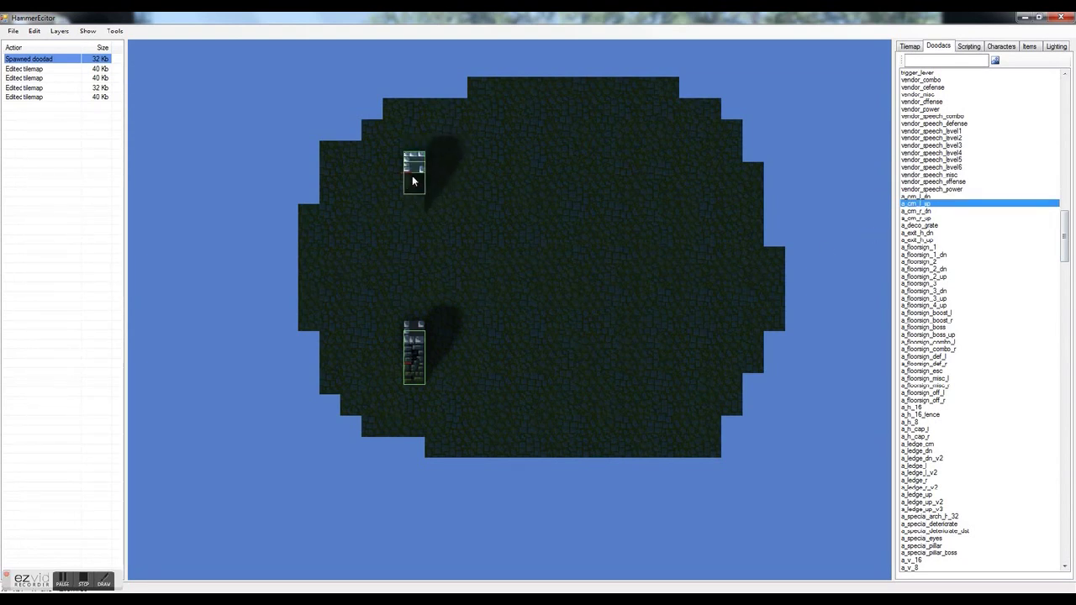
pyautogui.click(413, 181)
pyautogui.click(919, 211)
pyautogui.click(674, 347)
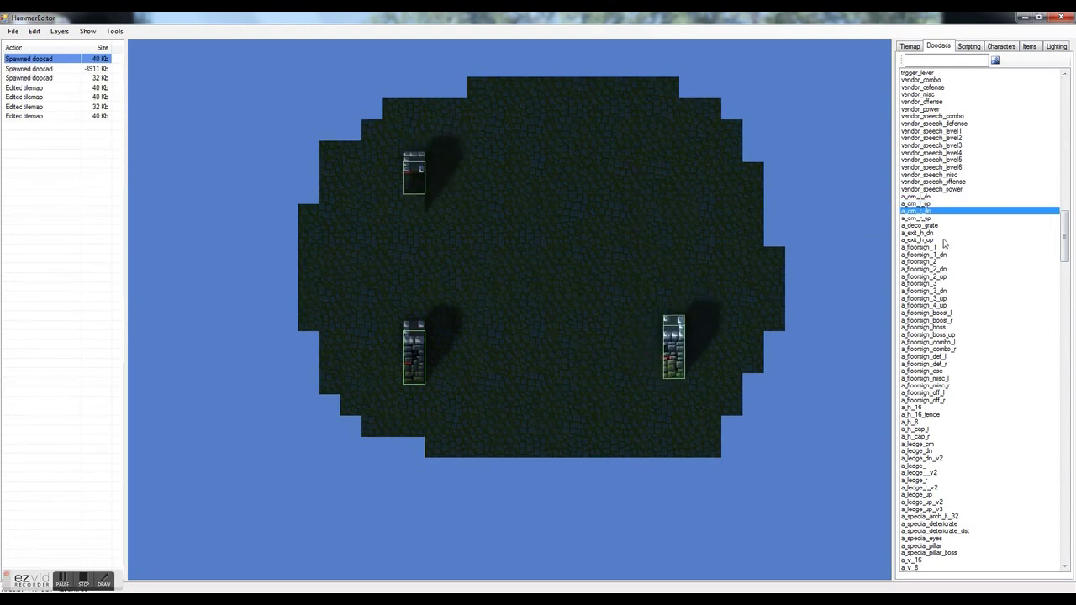
pyautogui.click(918, 218)
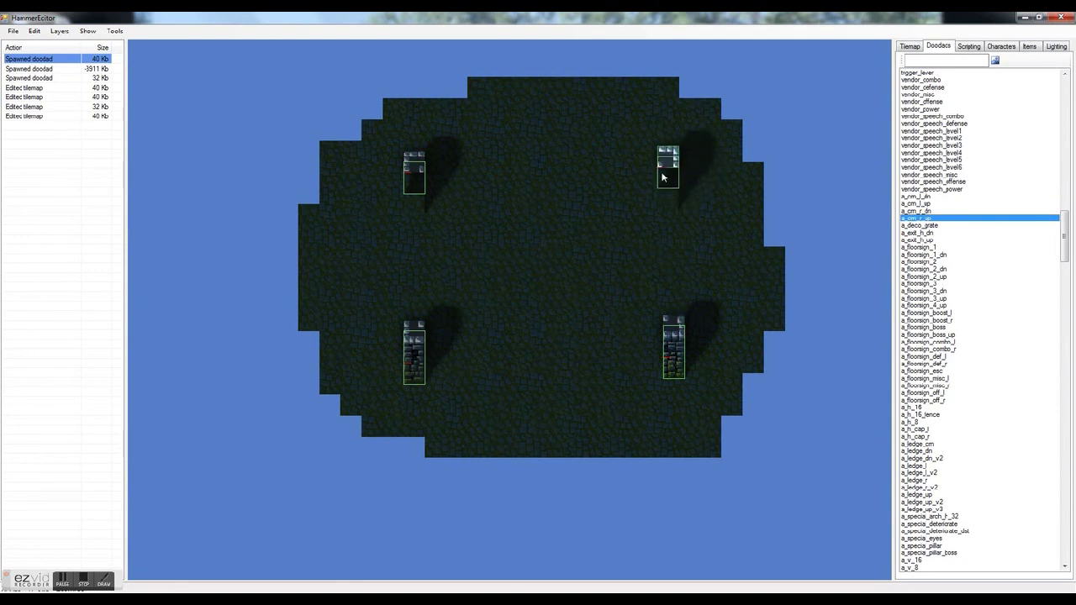
pyautogui.click(668, 175)
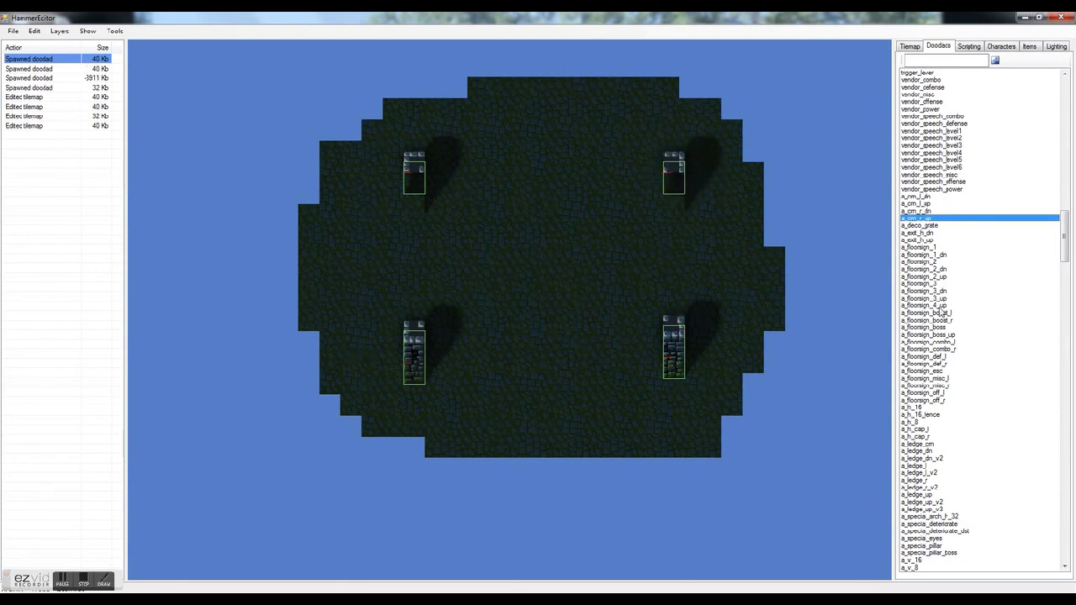
# Step: Place two a_h_16 wall segments flush in a row to the right of the lower-left corner piece
pyautogui.scroll(-4, 1065, 246)
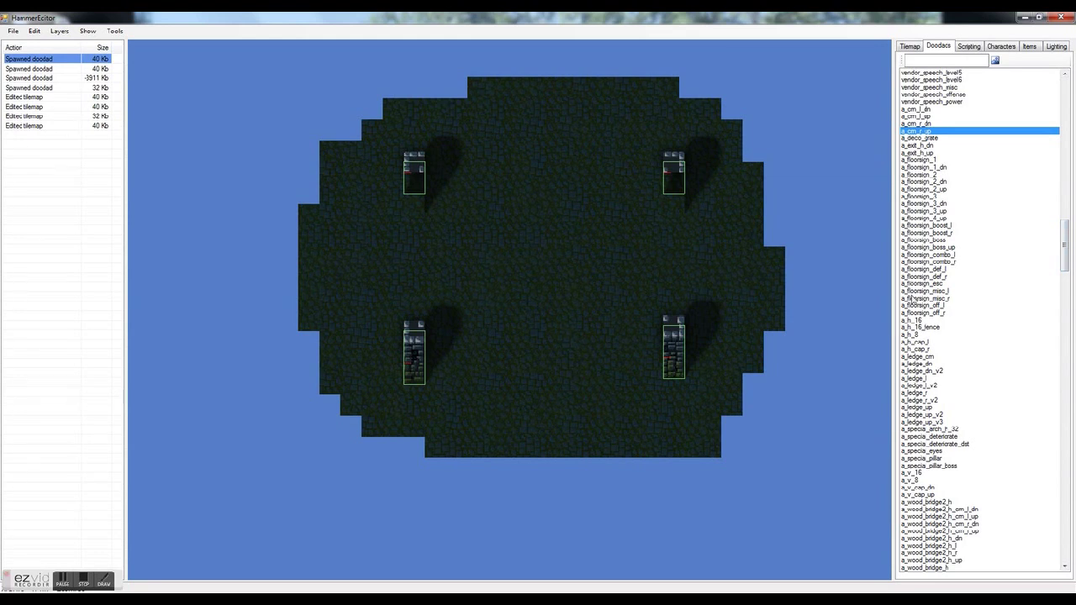
pyautogui.click(908, 322)
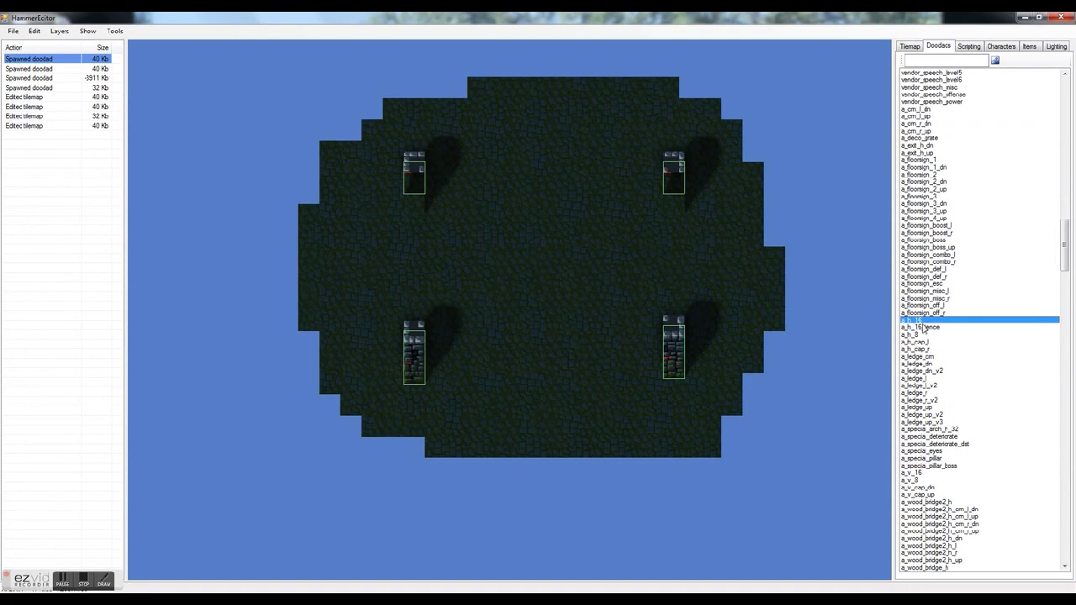
pyautogui.click(918, 335)
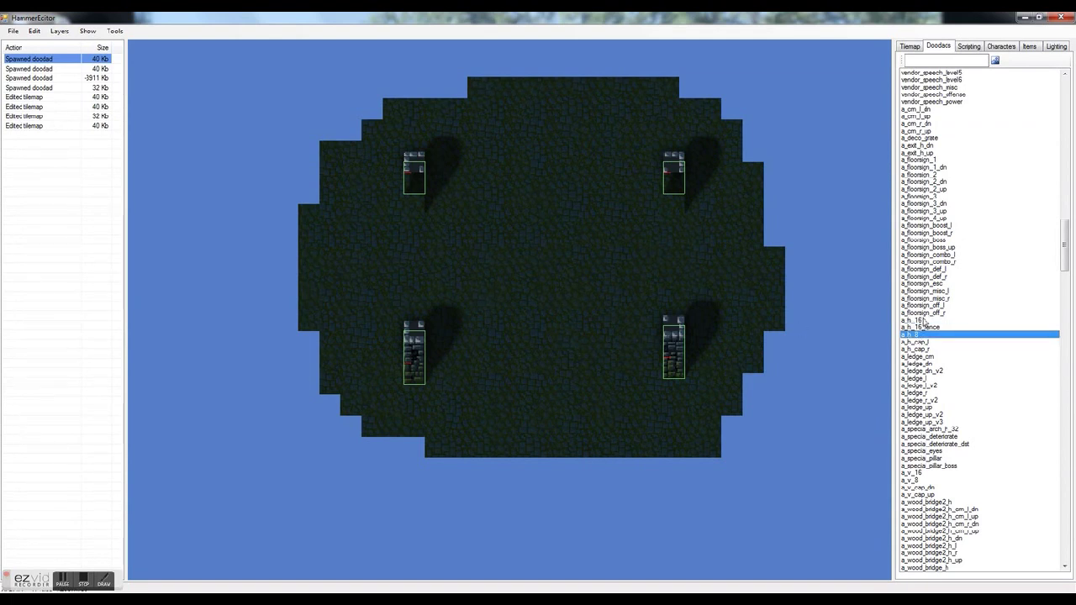
pyautogui.click(922, 322)
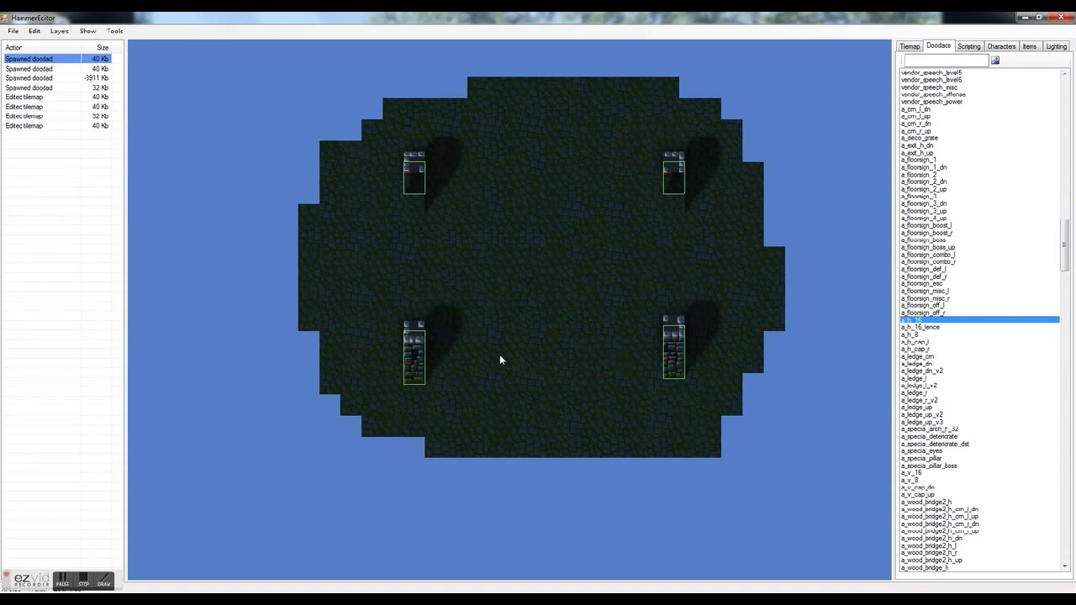
pyautogui.click(435, 373)
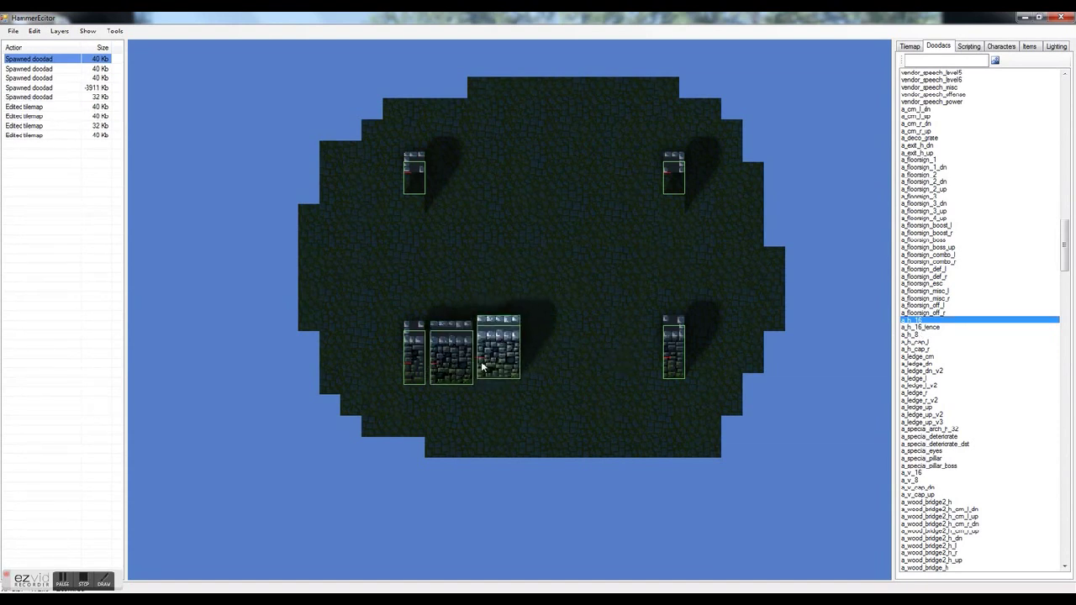
pyautogui.click(474, 371)
pyautogui.moveTo(455, 367); pyautogui.dragTo(489, 366)
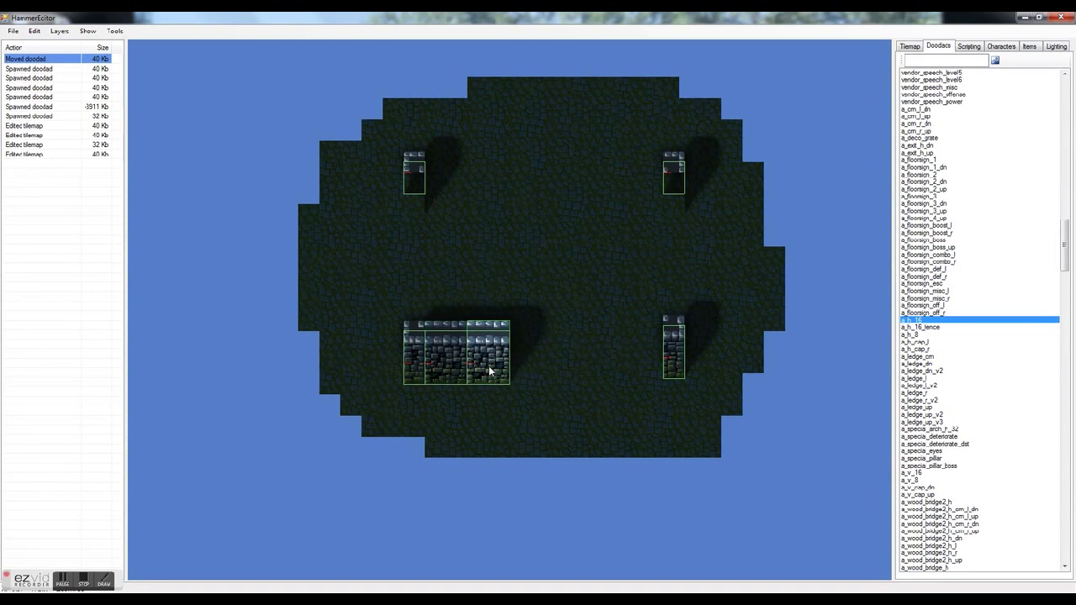
# Step: Extend the lower wall toward the lower-right corner with three more a_h_16 segments set edge to edge
pyautogui.click(530, 366)
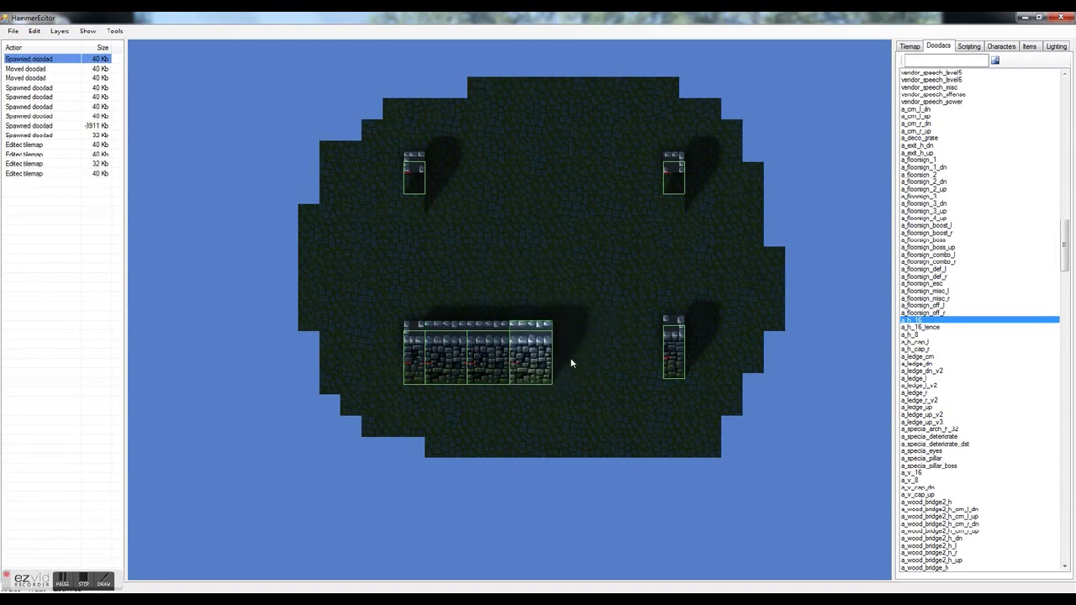
pyautogui.click(560, 368)
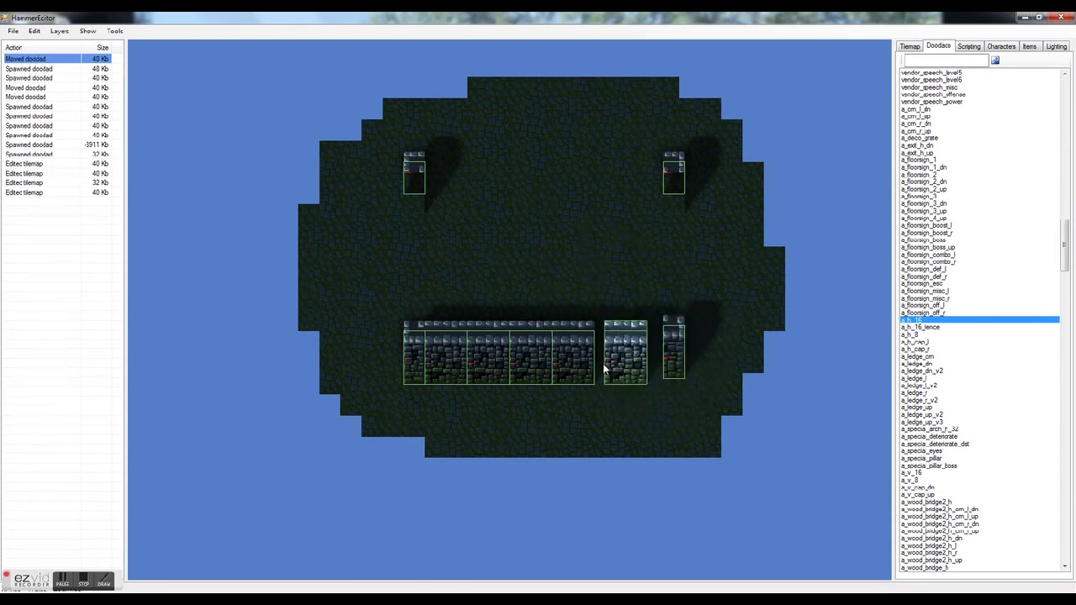
pyautogui.click(599, 364)
pyautogui.click(600, 368)
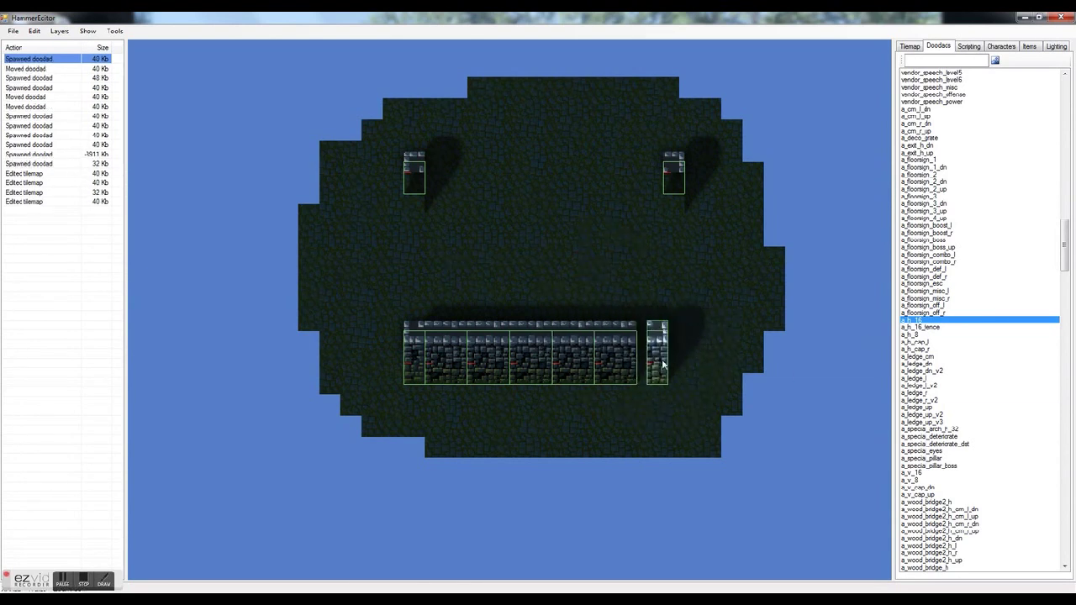
# Step: Close the remaining gap in the lower wall by moving the lower-right corner and the row of segments together
pyautogui.click(652, 360)
pyautogui.moveTo(337, 293); pyautogui.dragTo(701, 374)
pyautogui.moveTo(619, 360); pyautogui.dragTo(628, 361)
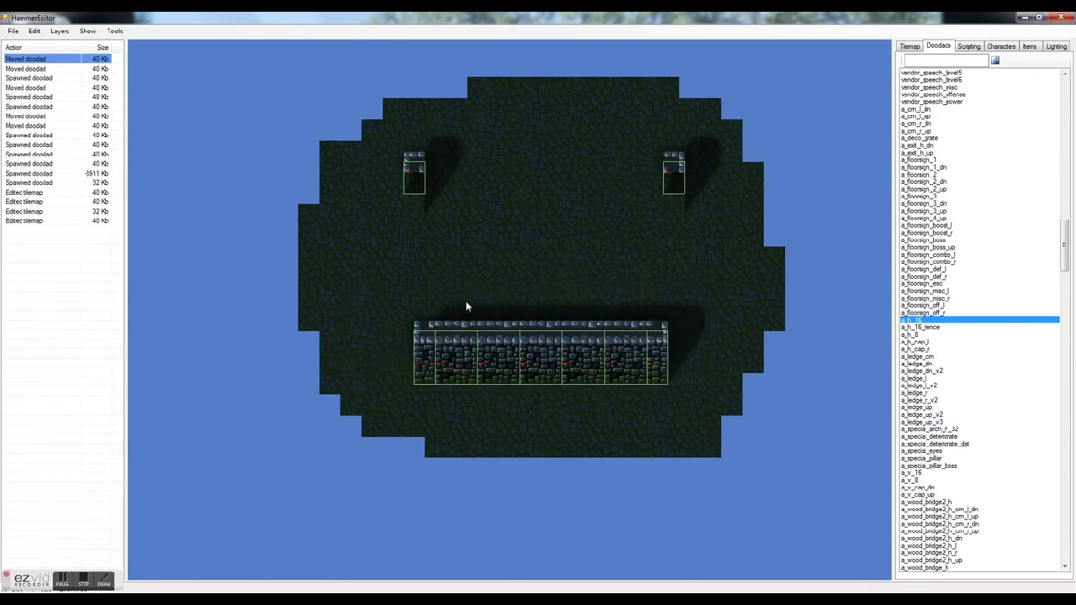
# Step: Paste a copy of the five a_h_16 segments between the upper corners and align the pieces into one continuous upper wall
pyautogui.hotkey('ctrl', 'v')
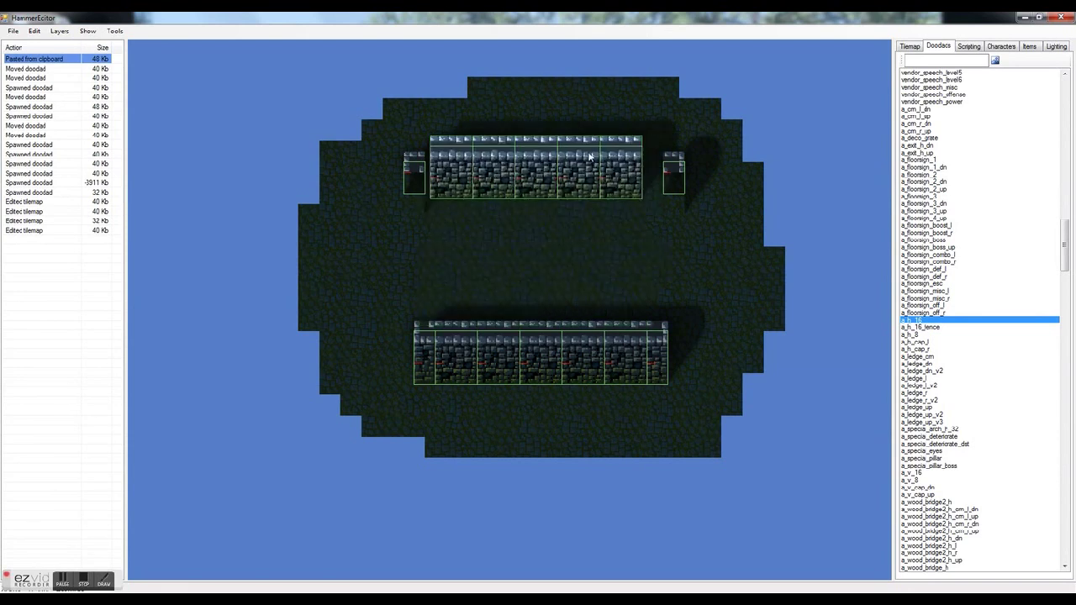
pyautogui.moveTo(591, 157); pyautogui.dragTo(668, 166)
pyautogui.moveTo(413, 169); pyautogui.dragTo(688, 219)
pyautogui.click(527, 286)
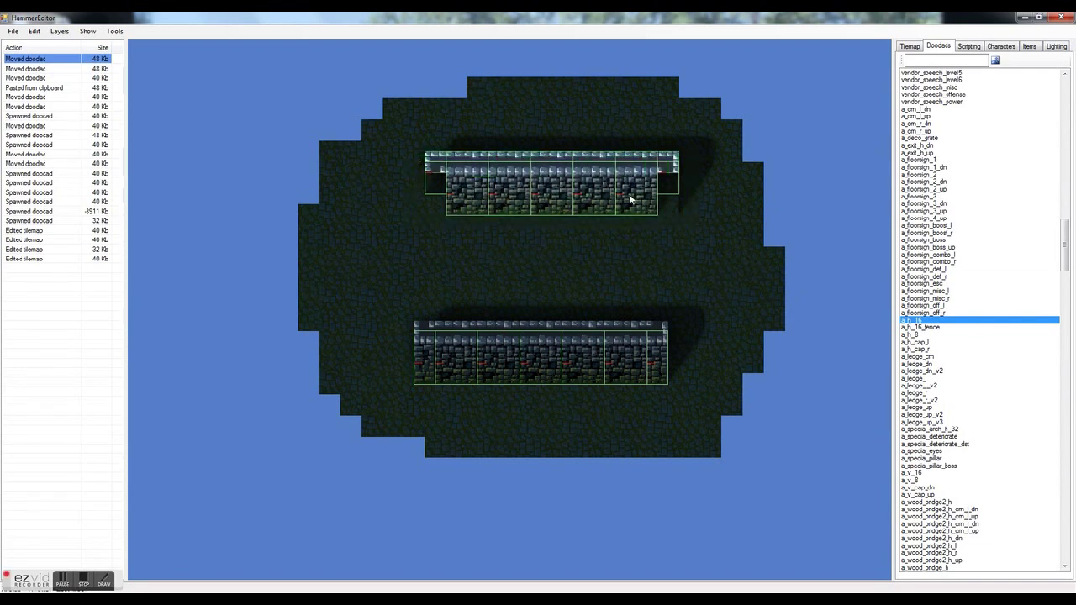
pyautogui.moveTo(629, 194); pyautogui.dragTo(624, 198)
pyautogui.click(688, 286)
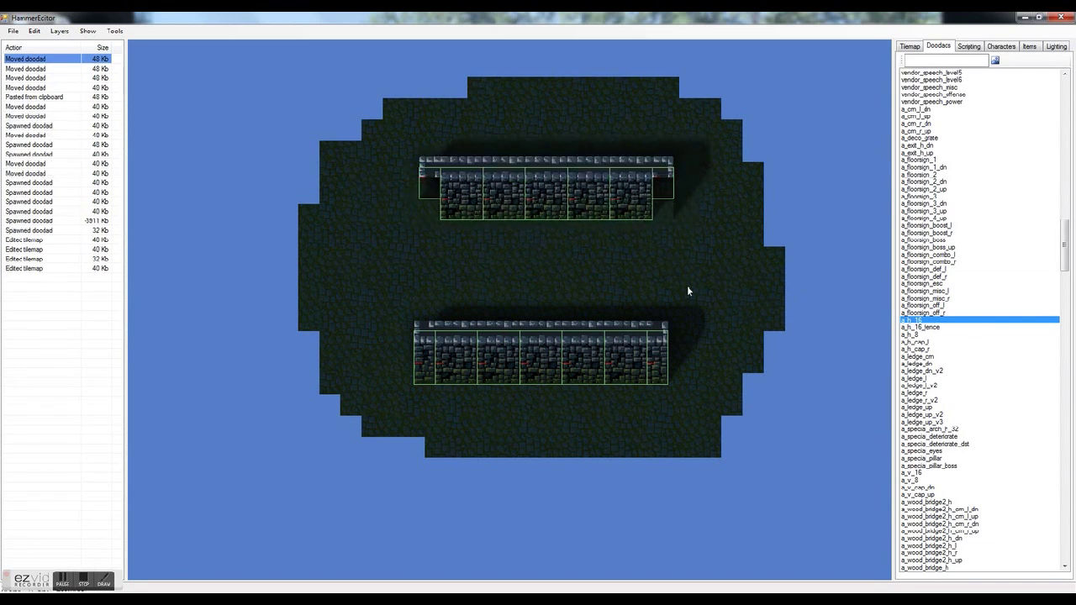
# Step: Run three a_v_16 wall segments down from the upper-right corner to form the room's right side
pyautogui.click(914, 335)
pyautogui.click(914, 379)
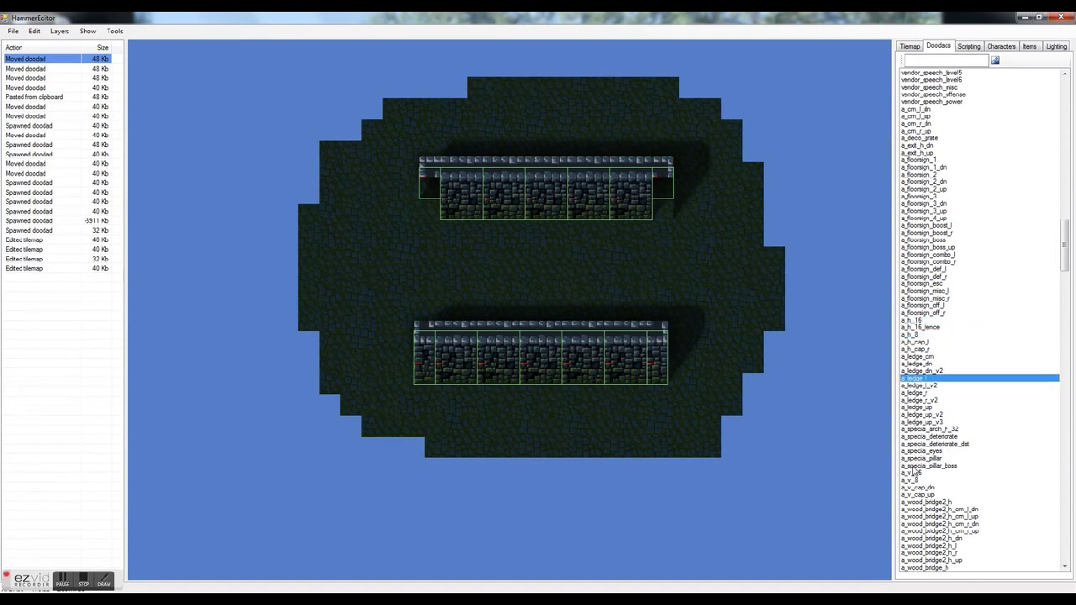
pyautogui.click(914, 471)
pyautogui.scroll(-3, 914, 486)
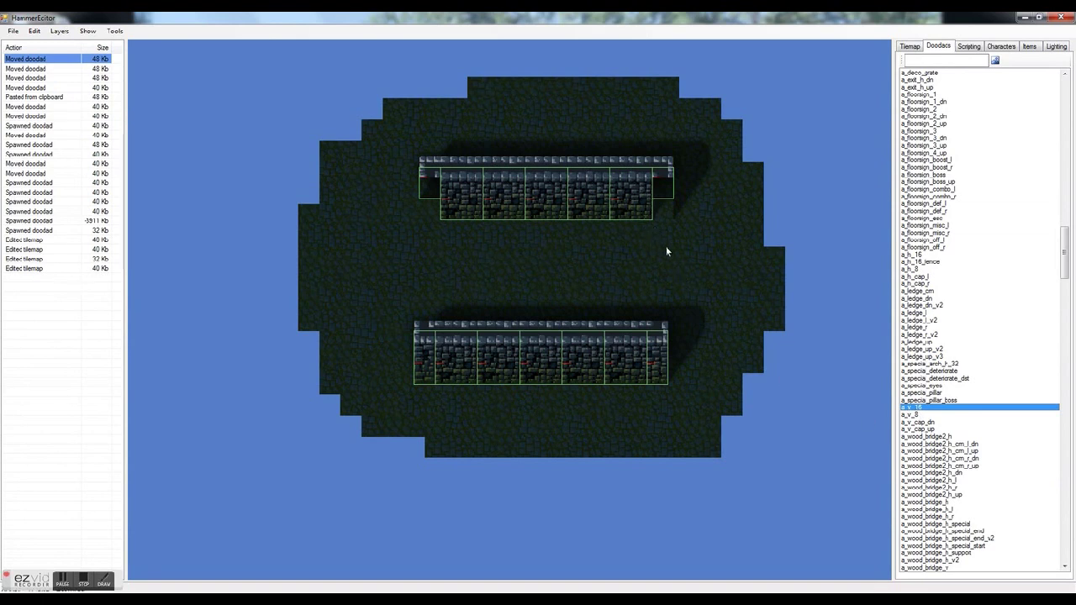
pyautogui.click(654, 220)
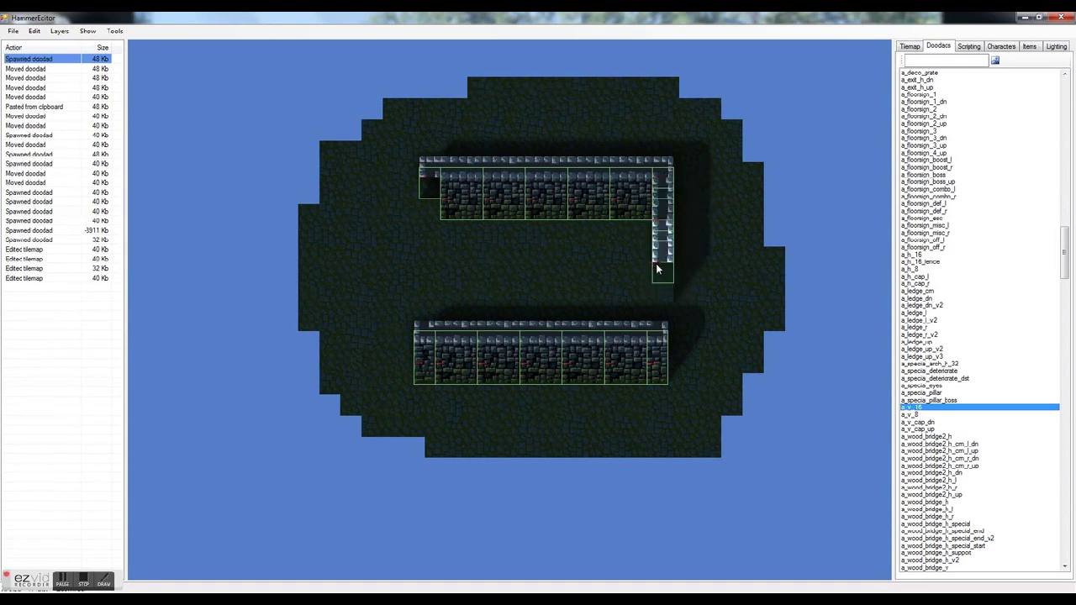
pyautogui.click(657, 269)
pyautogui.click(653, 309)
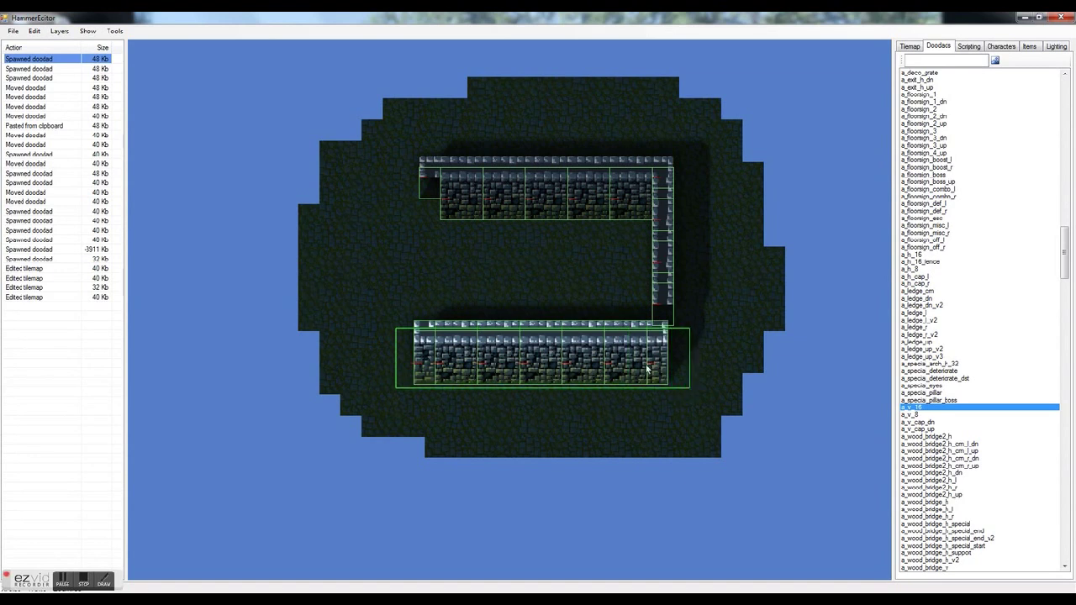
# Step: Move the whole lower wall down below the right side wall and align its ends with the upper wall
pyautogui.moveTo(647, 367); pyautogui.dragTo(652, 415)
pyautogui.click(643, 327)
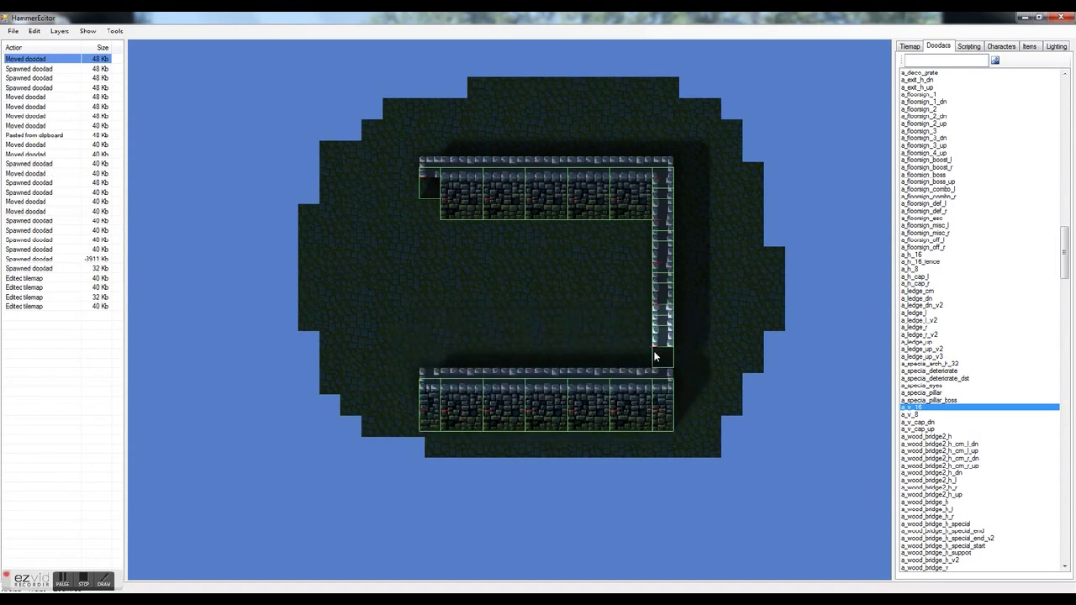
# Step: Extend the room's right side with another a_v_16 segment and raise the whole lower wall to meet it
pyautogui.click(652, 354)
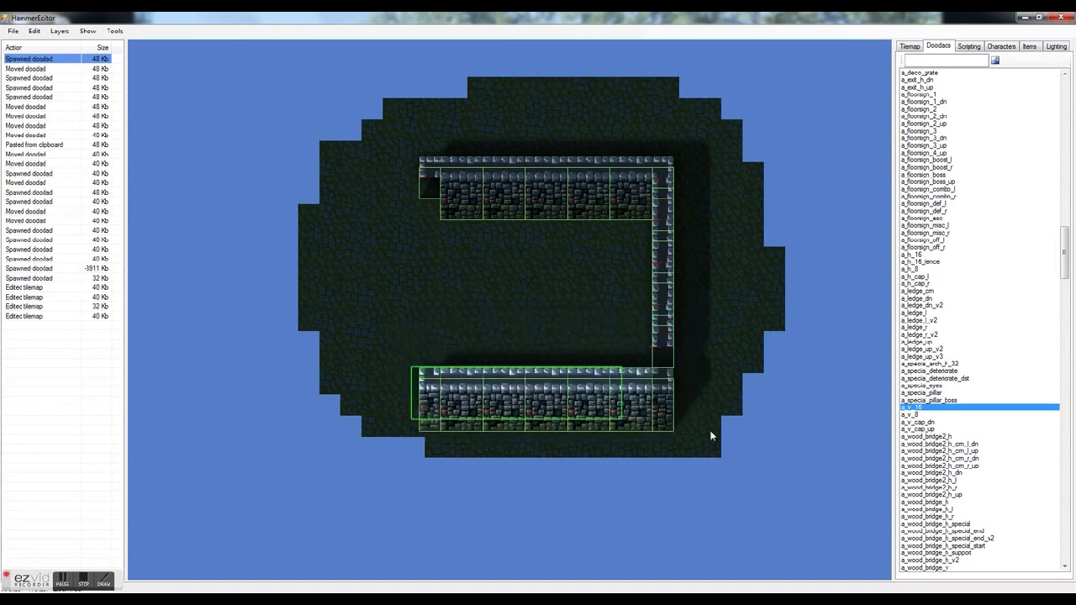
pyautogui.moveTo(659, 407); pyautogui.dragTo(659, 385)
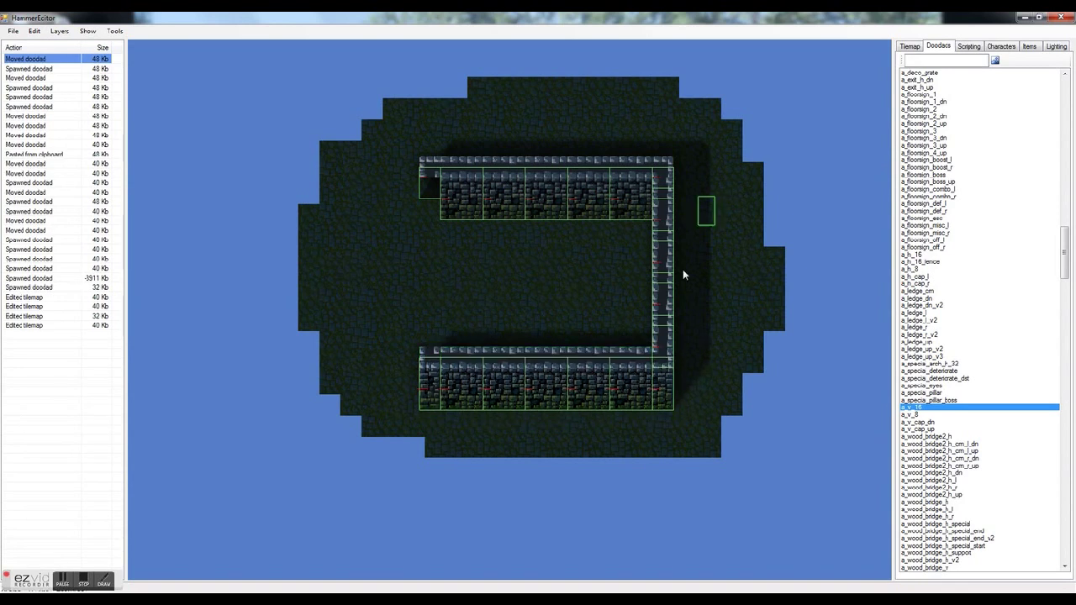
# Step: Paste a copy of the right side's segments as the room's left side and move the entire room slightly up on the floor
pyautogui.hotkey('ctrl', 'v')
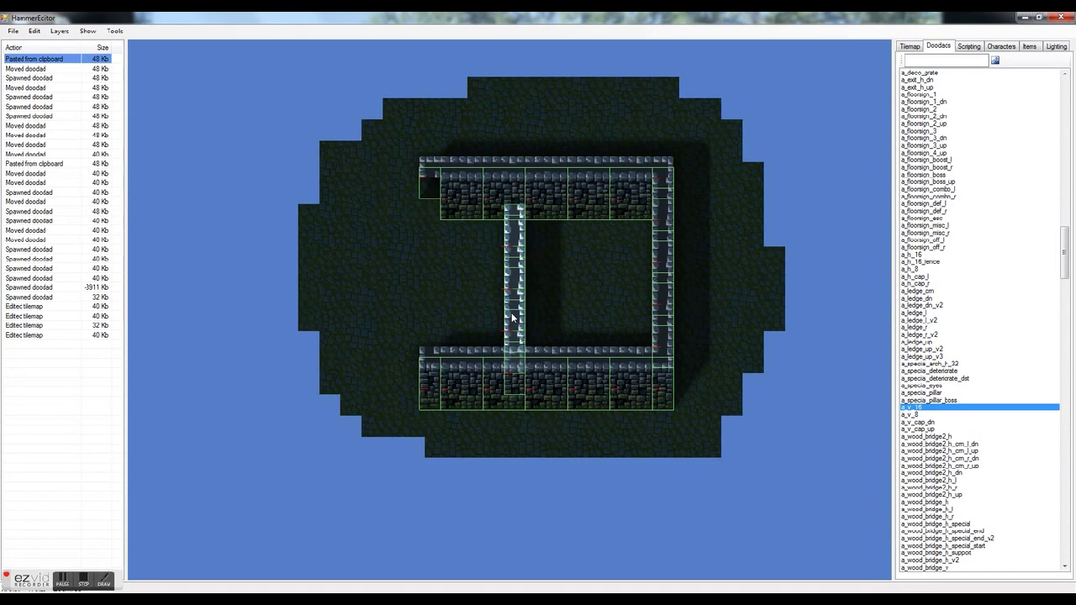
pyautogui.moveTo(505, 322); pyautogui.dragTo(424, 284)
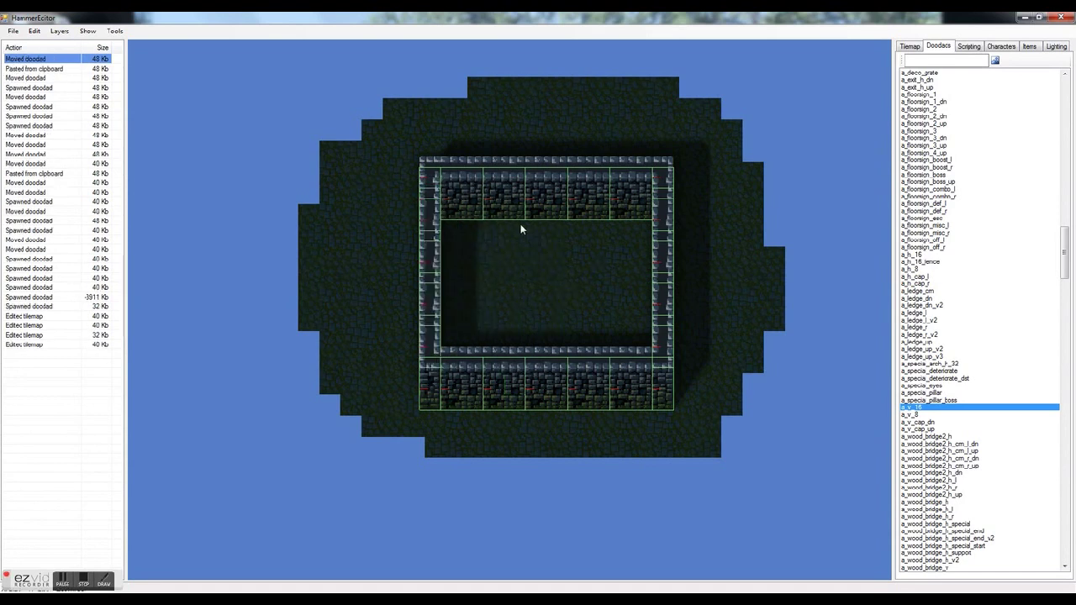
pyautogui.moveTo(390, 142); pyautogui.dragTo(722, 464)
pyautogui.moveTo(638, 375); pyautogui.dragTo(637, 349)
pyautogui.click(591, 296)
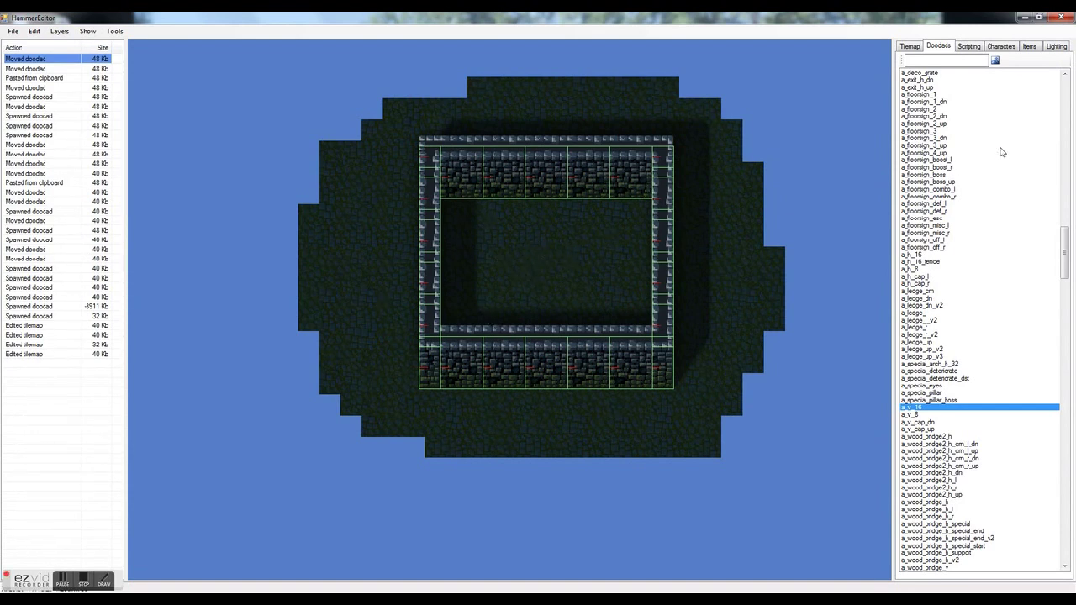
pyautogui.click(1056, 47)
pyautogui.click(919, 48)
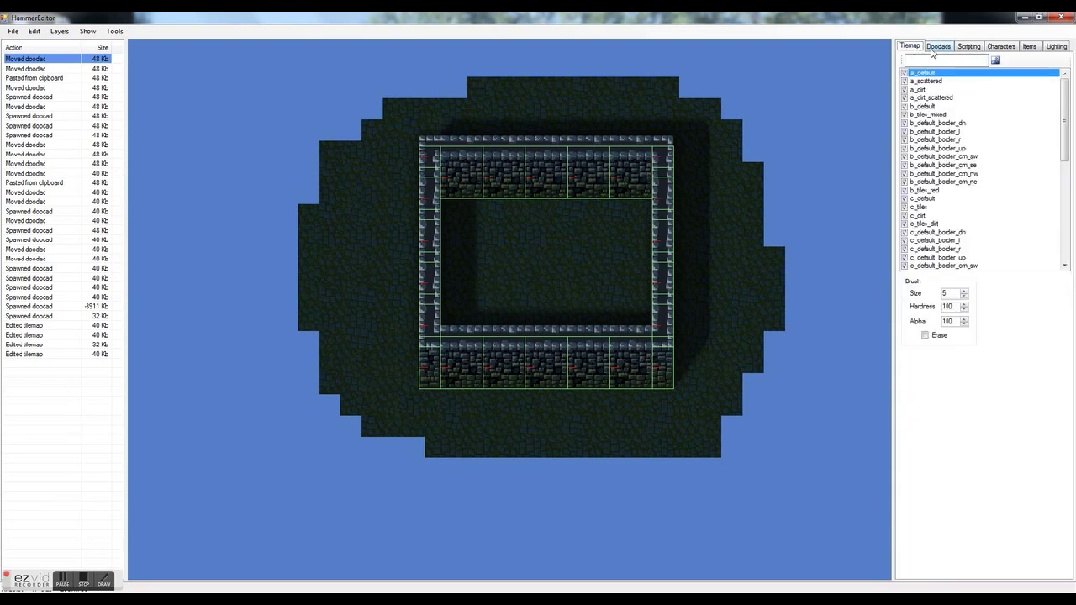
pyautogui.click(935, 47)
pyautogui.scroll(-5, 1063, 257)
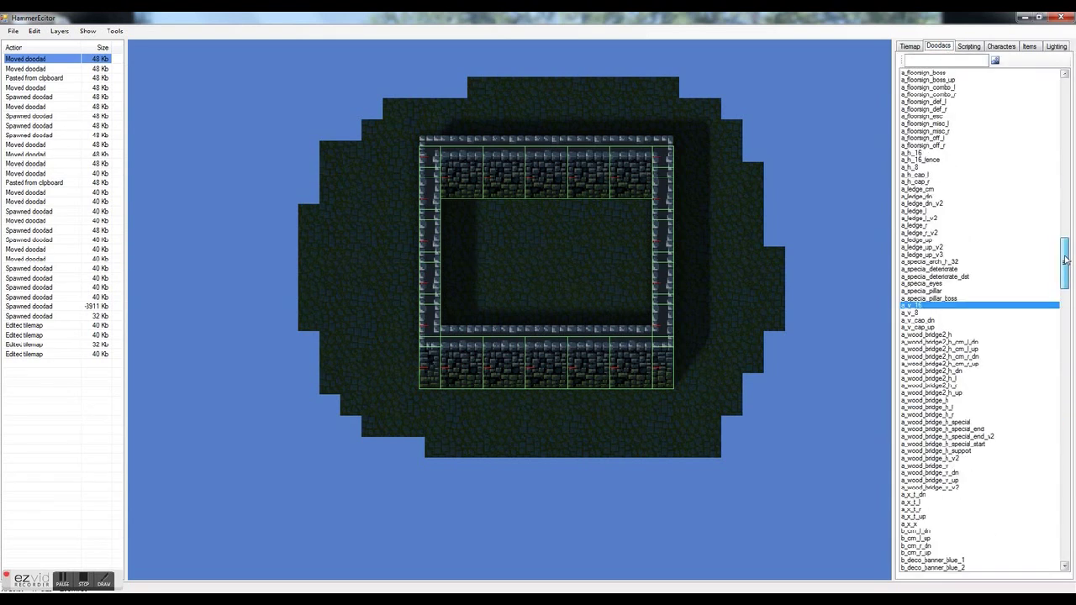
pyautogui.scroll(-5, 1065, 267)
pyautogui.scroll(-5, 1064, 278)
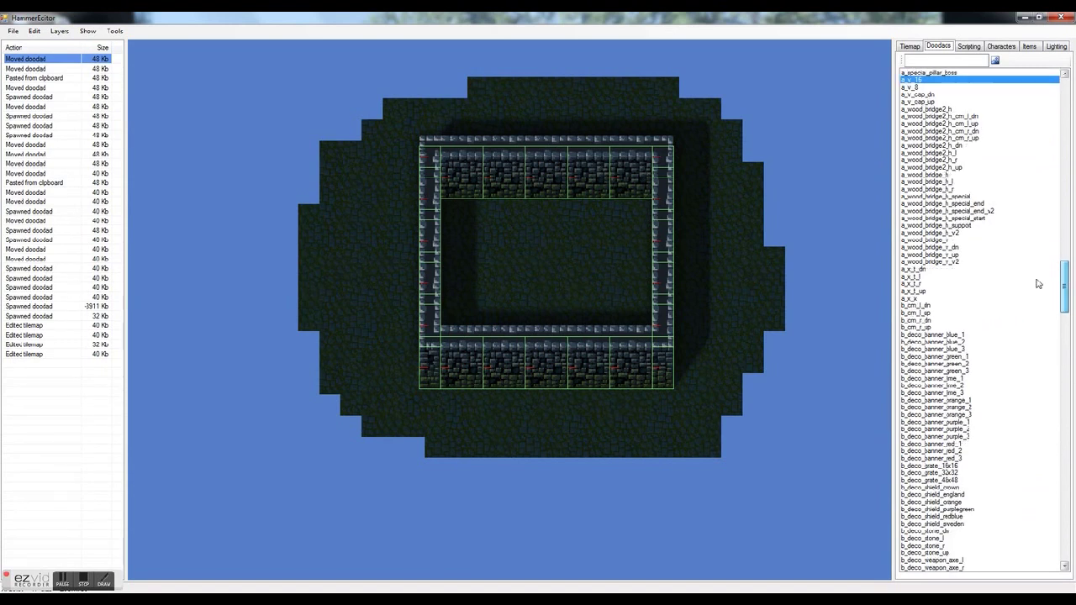
# Step: Search the doodads for "torch" and place three lamp_torch doodads evenly along the upper wall, near both ends and at its middle
pyautogui.click(944, 60)
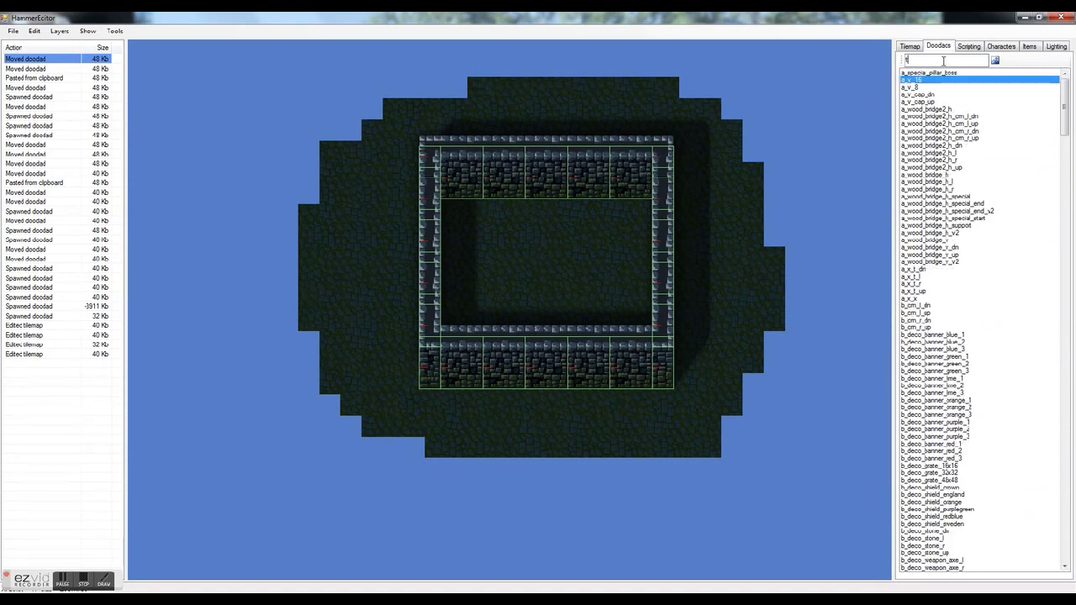
pyautogui.write('torch')
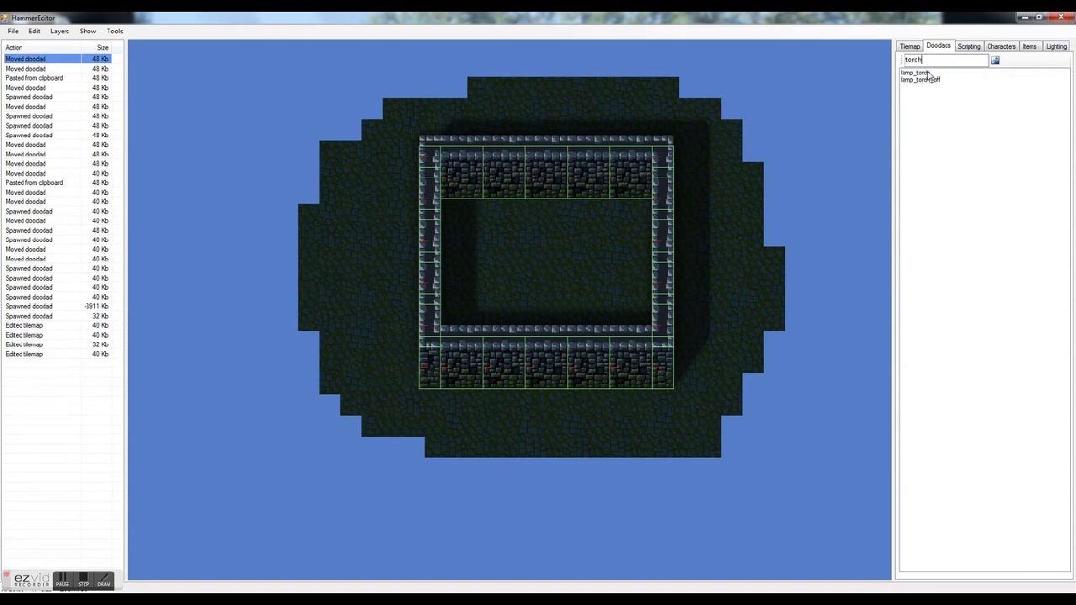
pyautogui.click(925, 73)
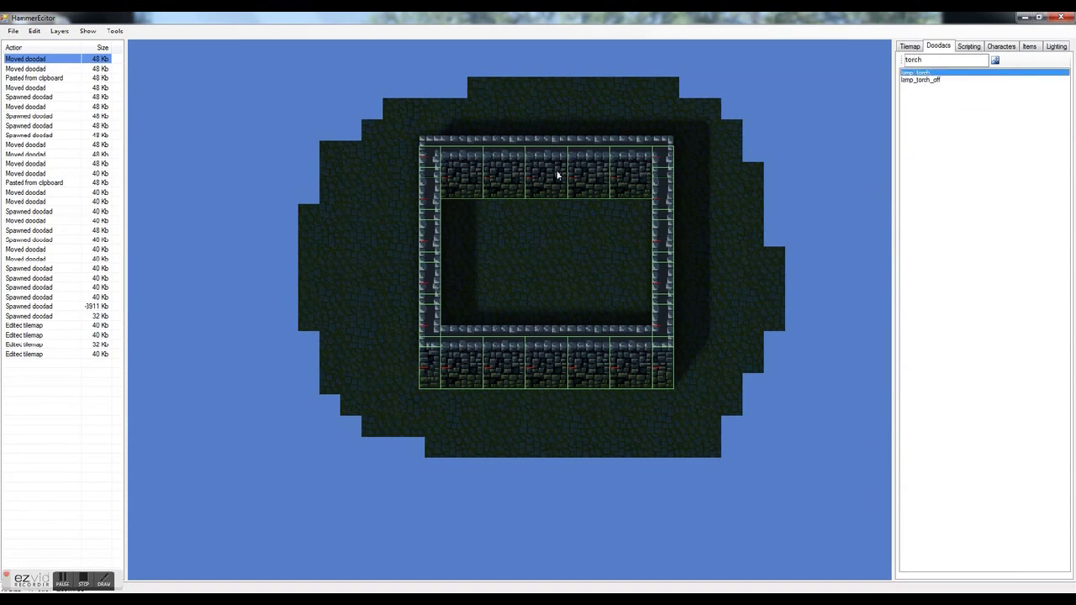
pyautogui.click(639, 199)
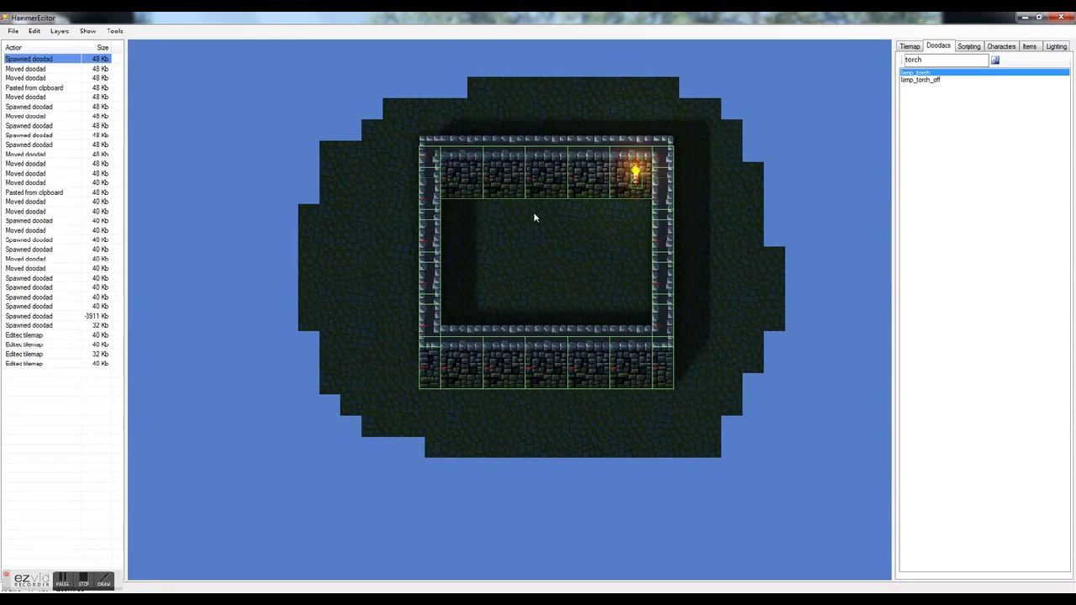
pyautogui.click(540, 206)
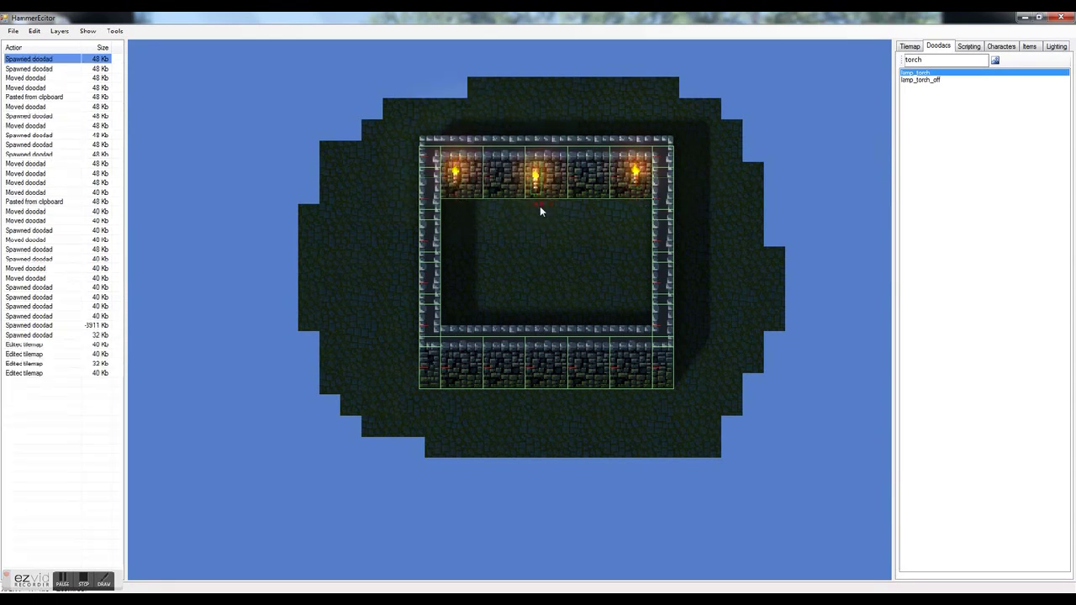
pyautogui.click(547, 204)
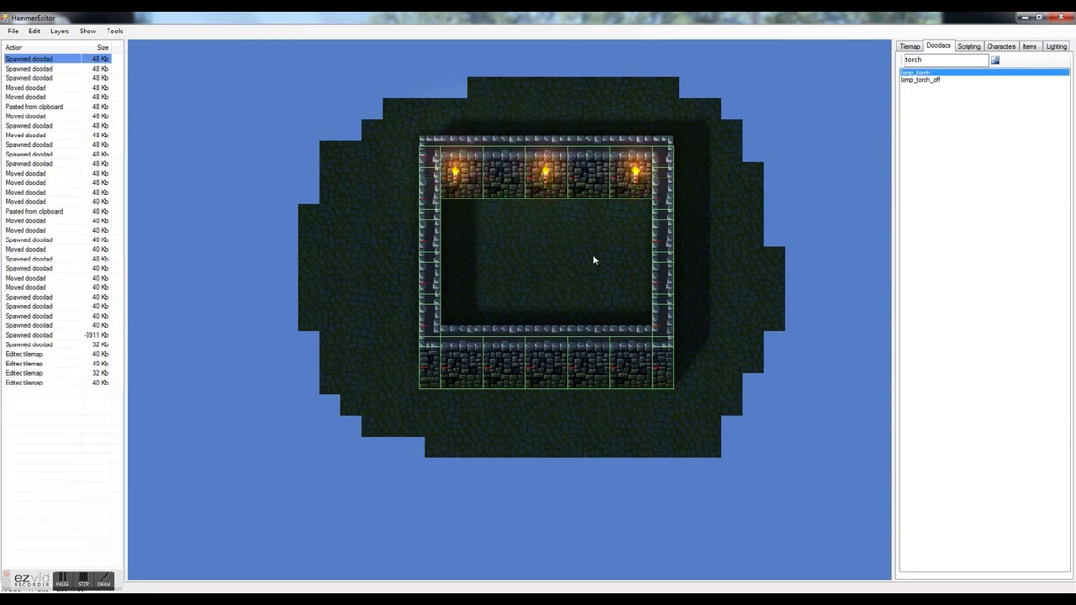
pyautogui.moveTo(473, 215)
pyautogui.mouseDown()
pyautogui.moveTo(623, 220)
pyautogui.moveTo(636, 253)
pyautogui.moveTo(446, 214)
pyautogui.moveTo(459, 202)
pyautogui.mouseUp()
# Step: Test a dark ambient light color, and set it to a light grey of RGB 226, 225, 225
pyautogui.click(1056, 47)
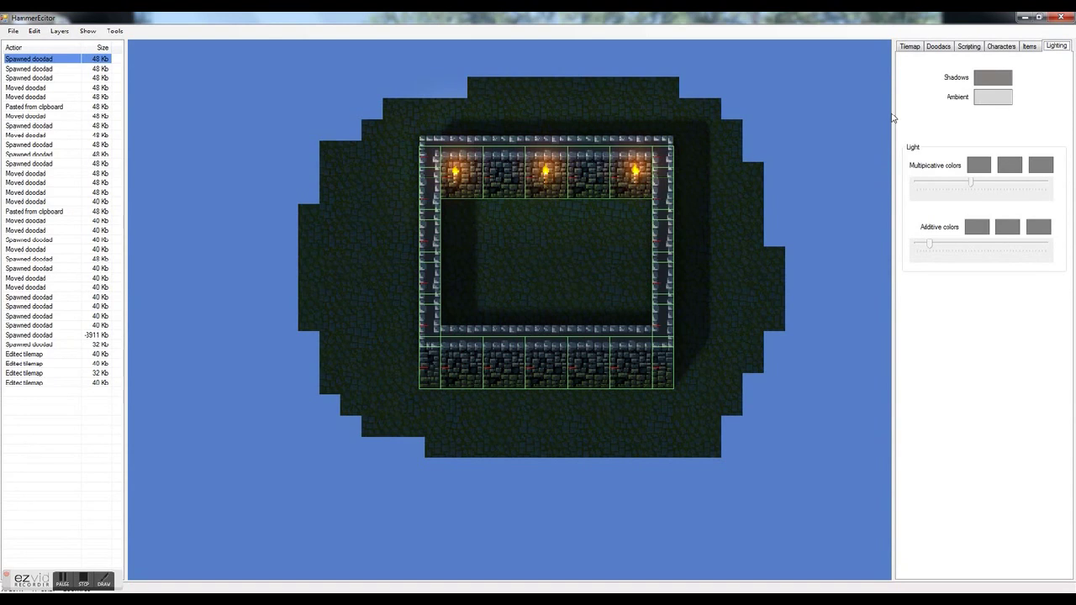
pyautogui.click(994, 97)
pyautogui.moveTo(145, 169); pyautogui.dragTo(26, 152)
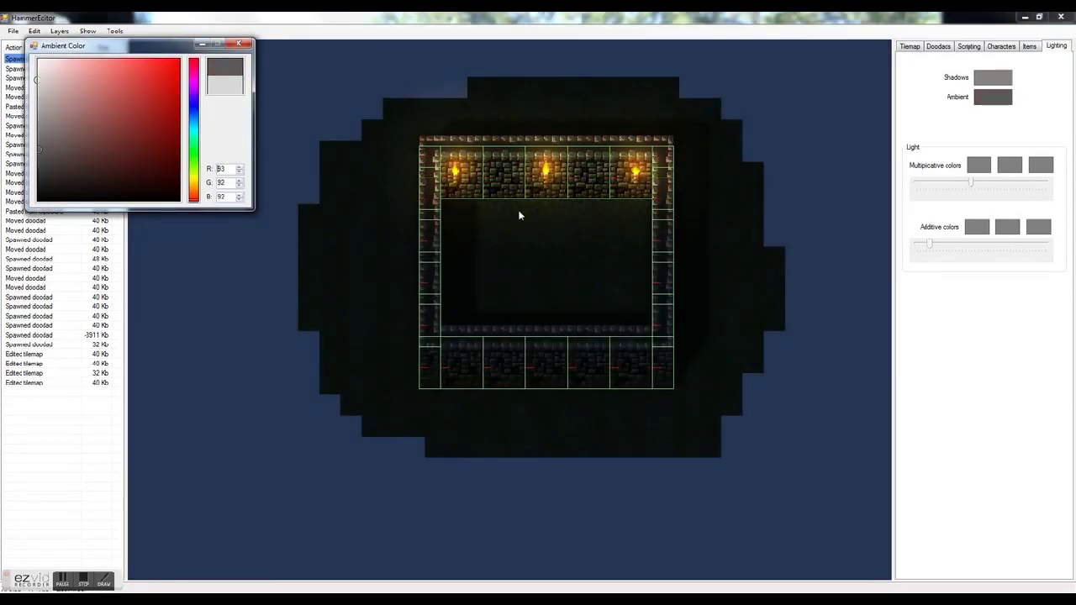
pyautogui.moveTo(98, 137); pyautogui.dragTo(44, 78)
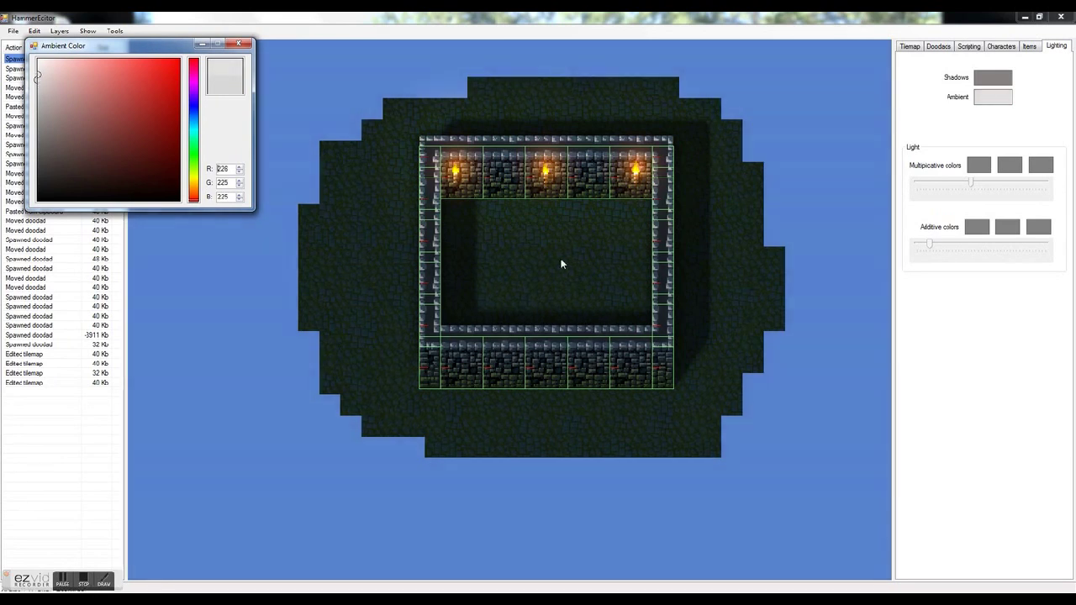
pyautogui.click(238, 45)
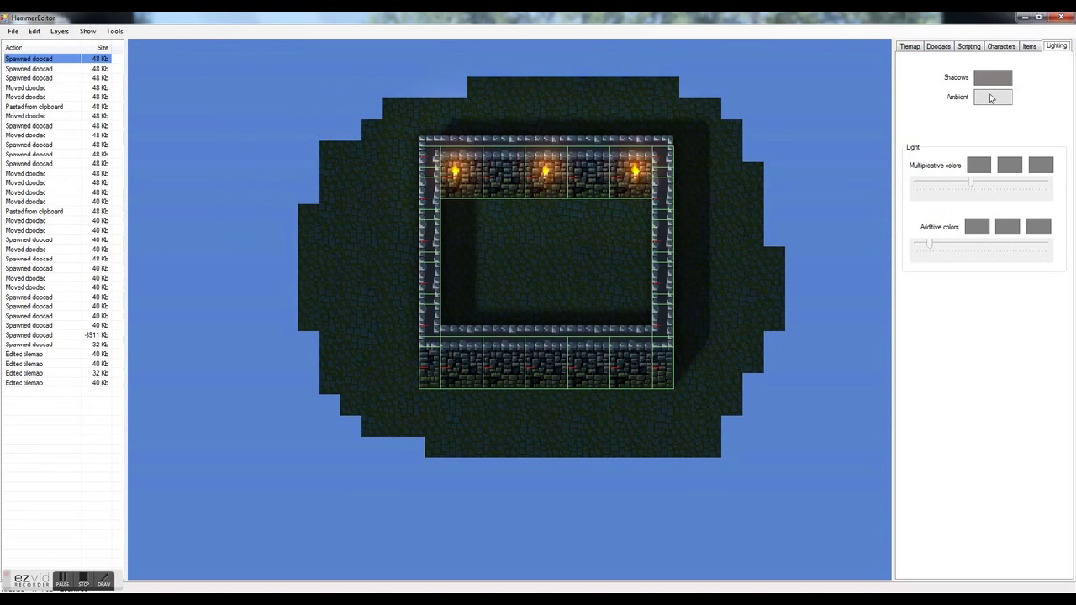
# Step: Try a light in the middle of the room with an increased multiplicative slider value, and delete it
pyautogui.click(544, 258)
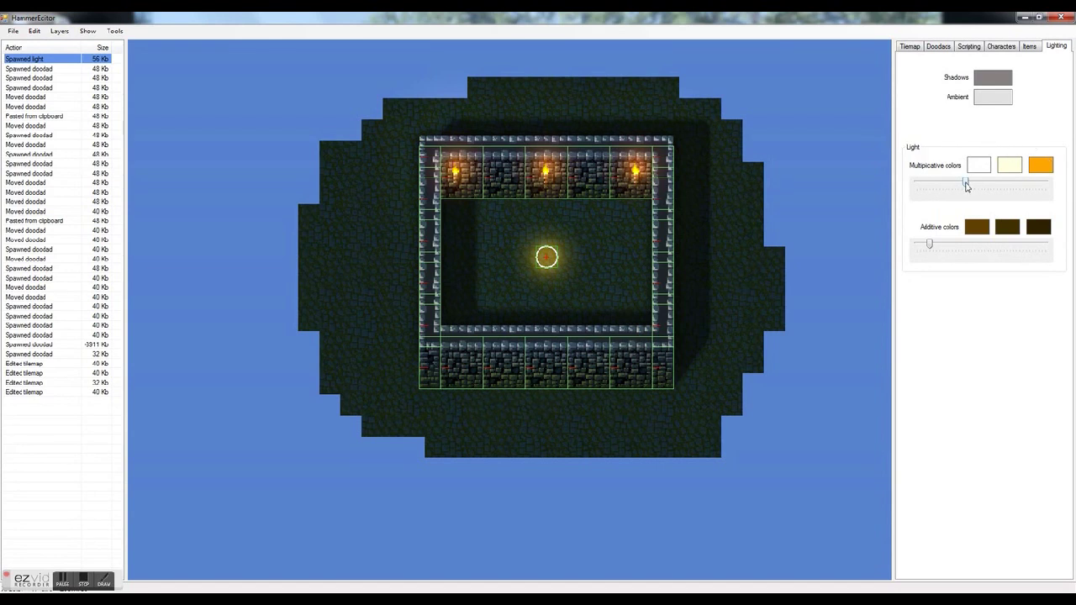
pyautogui.moveTo(966, 186); pyautogui.dragTo(1017, 191)
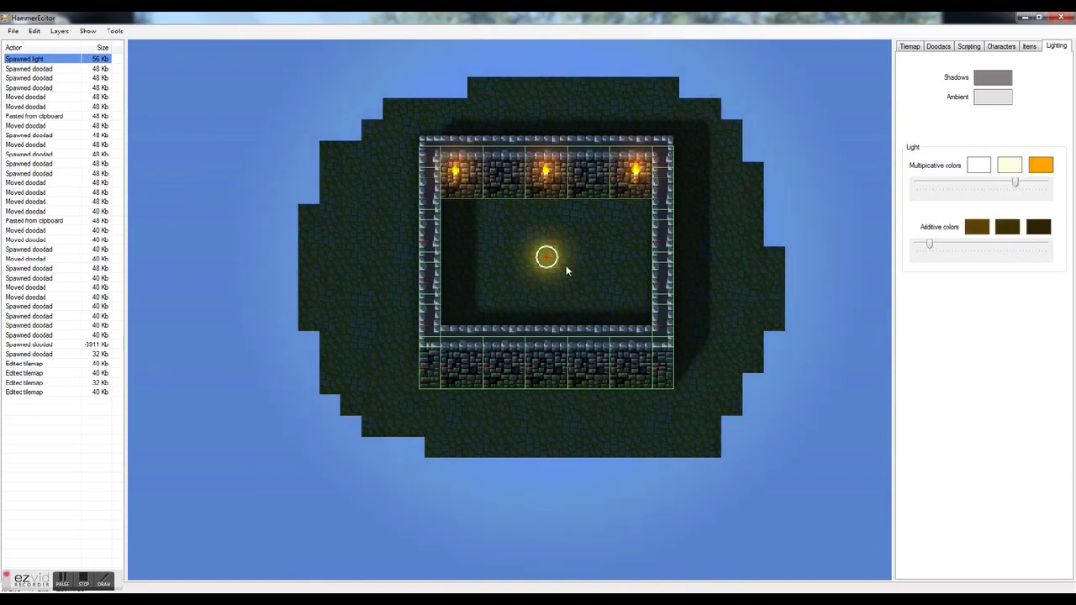
pyautogui.moveTo(570, 269); pyautogui.dragTo(599, 284)
pyautogui.press('Delete')
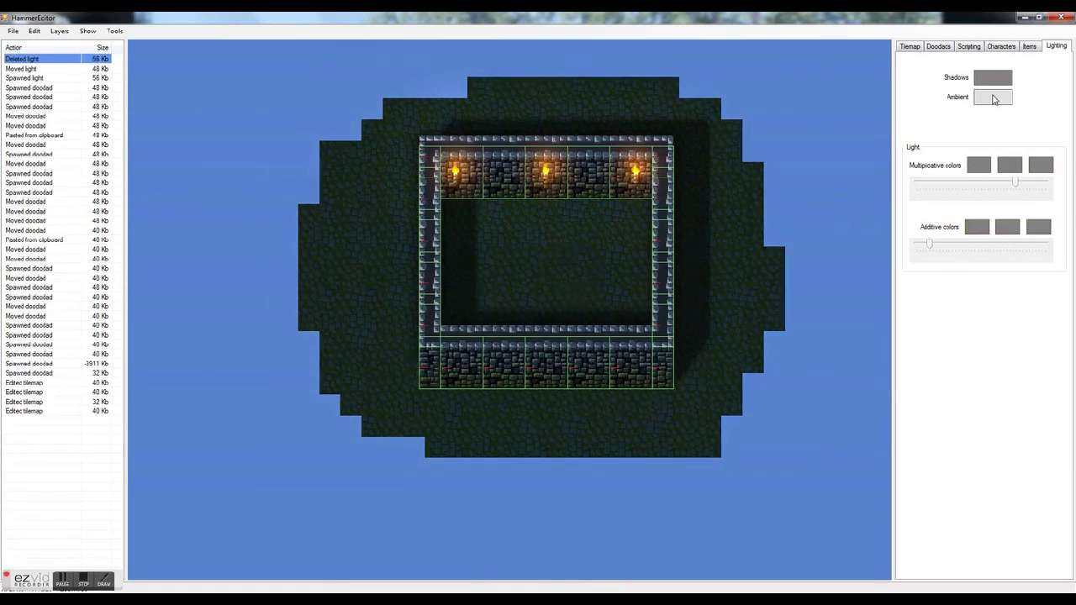
# Step: Clear the "torch" filter and look through the full list of available doodads
pyautogui.click(911, 47)
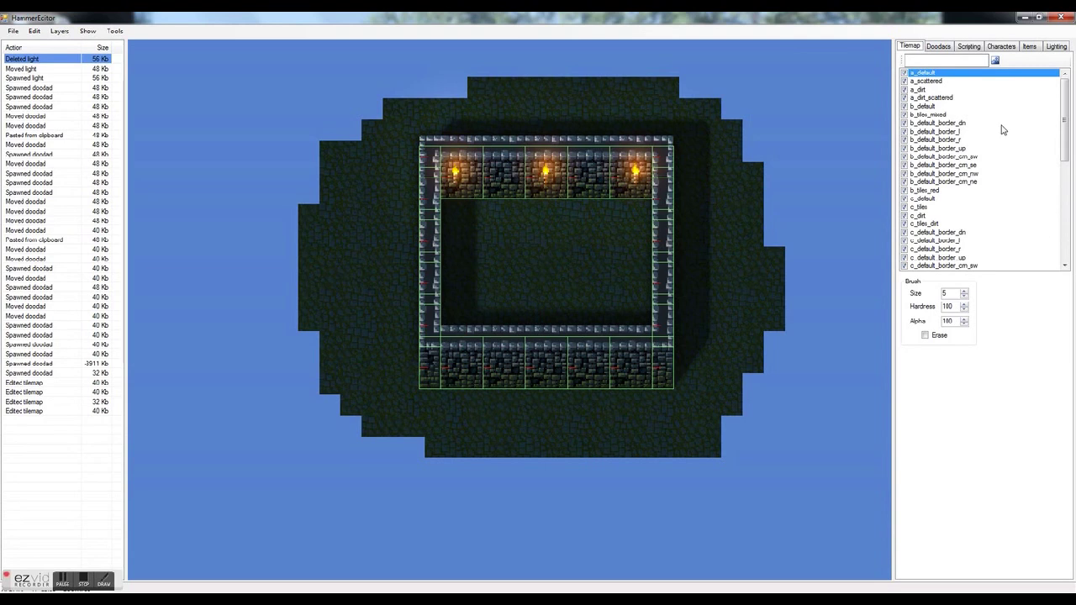
pyautogui.moveTo(1066, 125)
pyautogui.mouseDown()
pyautogui.moveTo(1066, 137)
pyautogui.moveTo(1064, 120)
pyautogui.mouseUp()
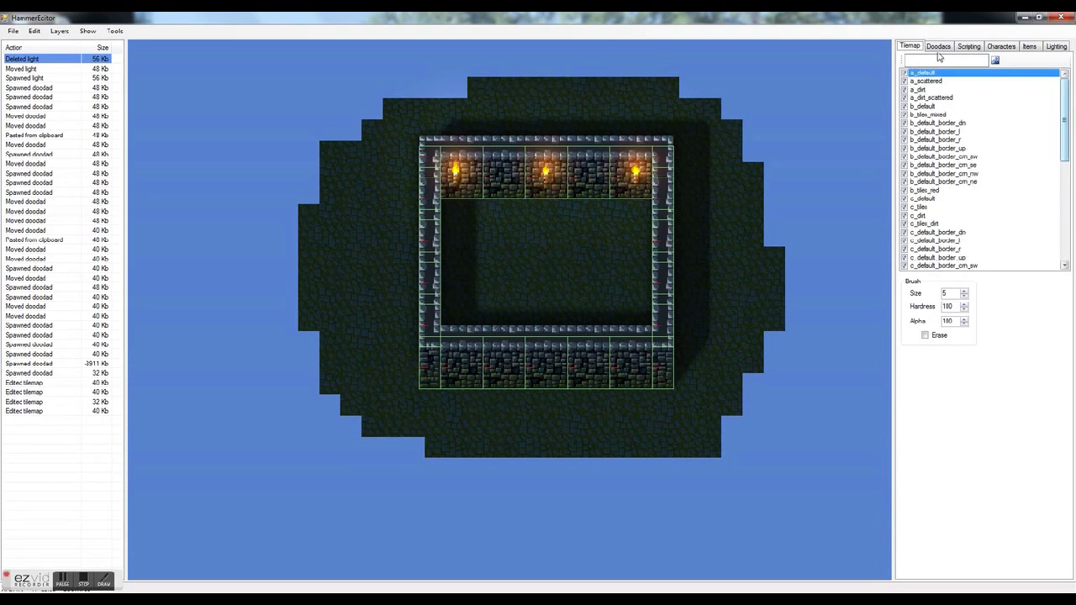
pyautogui.click(938, 47)
pyautogui.doubleClick(927, 60)
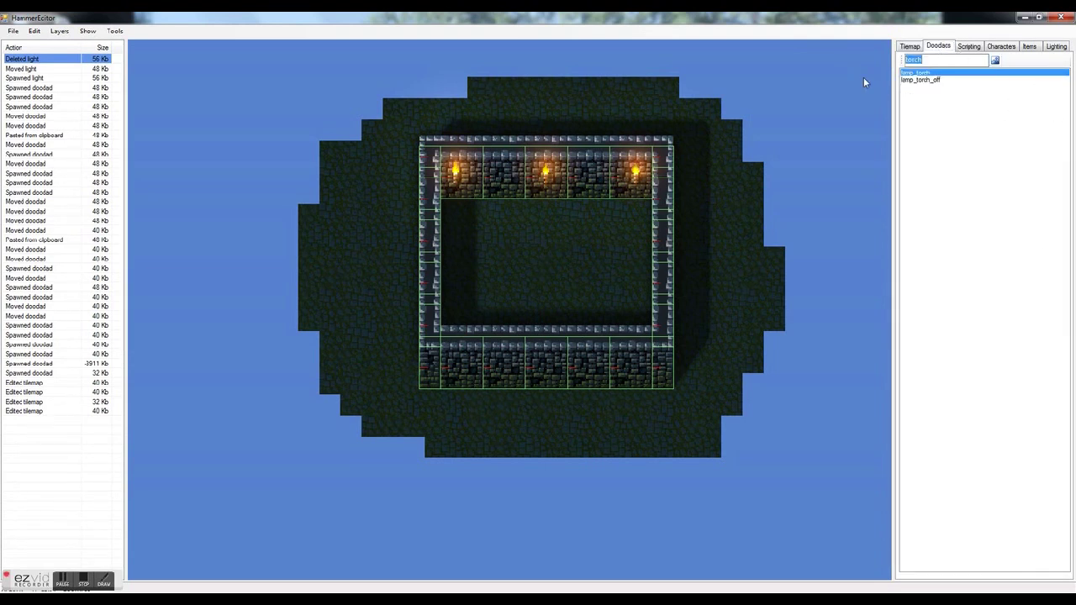
pyautogui.press('BackSpace')
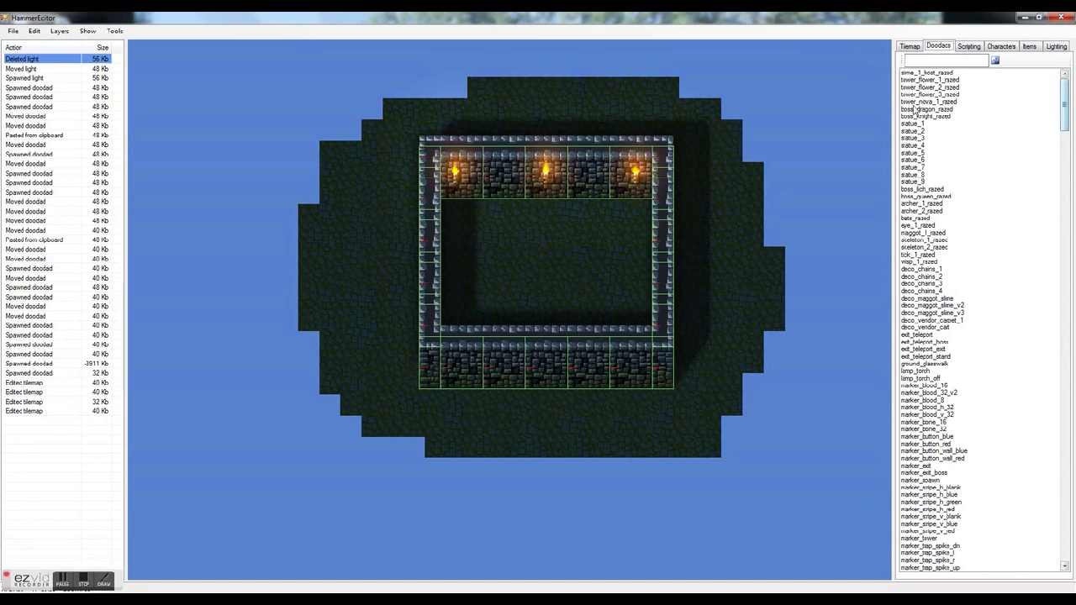
pyautogui.click(933, 313)
pyautogui.scroll(-6, 929, 252)
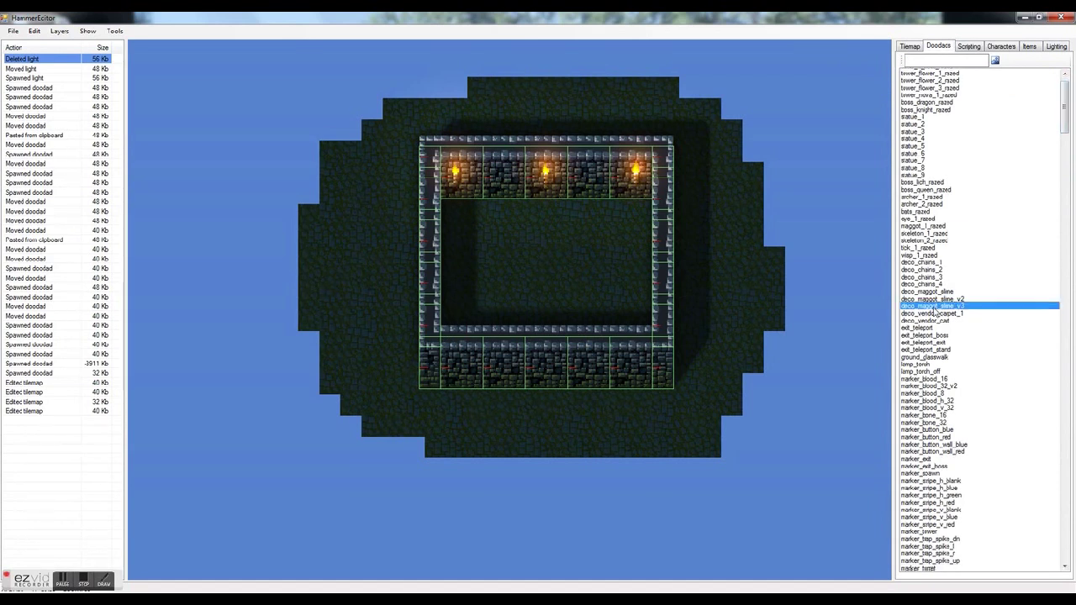
pyautogui.scroll(-14, 927, 270)
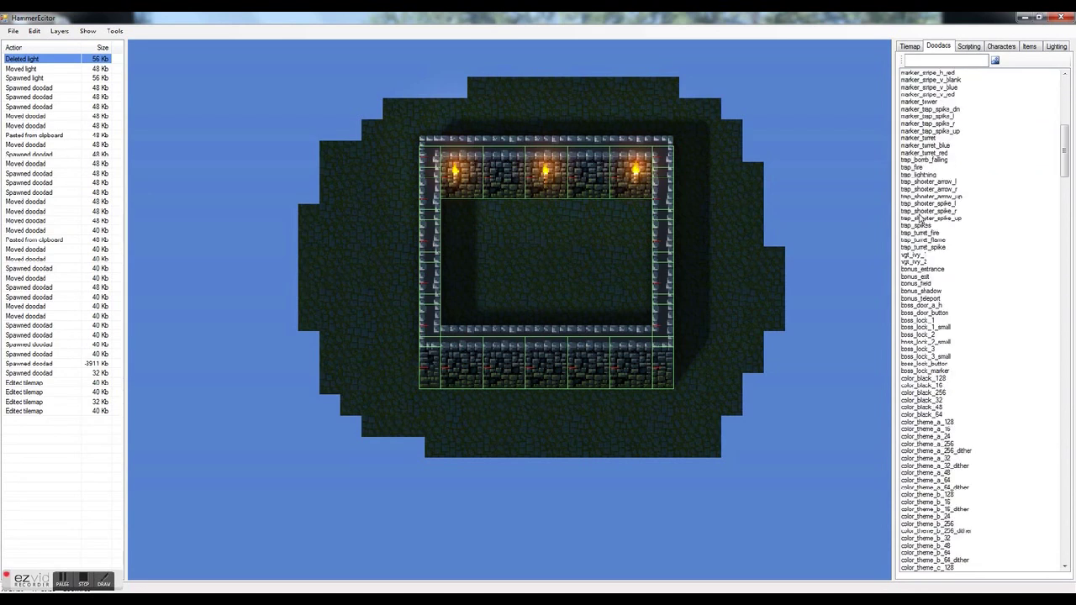
pyautogui.scroll(-1, 919, 395)
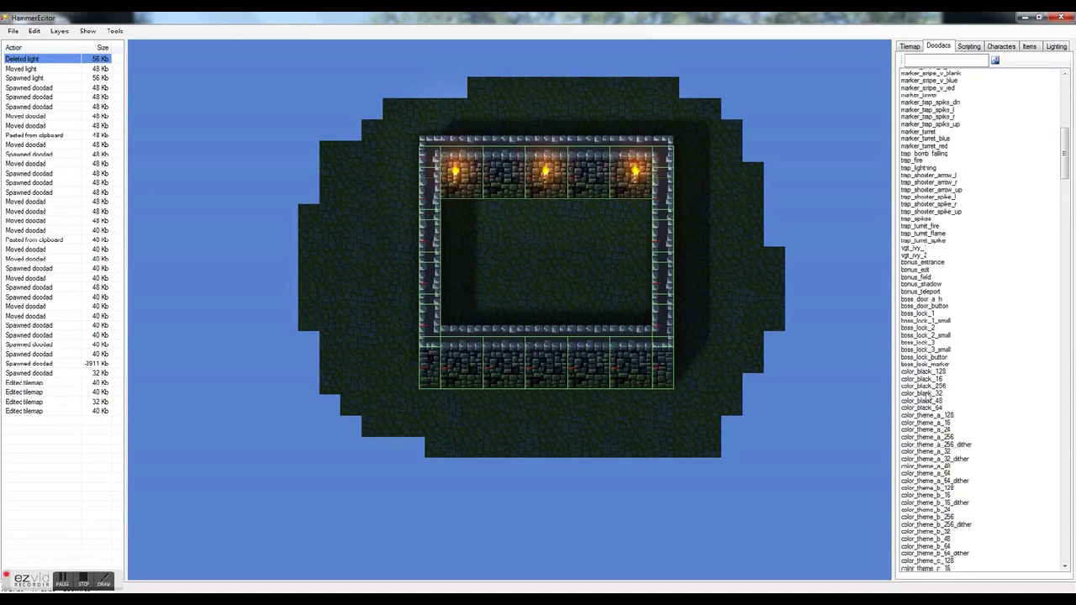
pyautogui.scroll(-20, 919, 404)
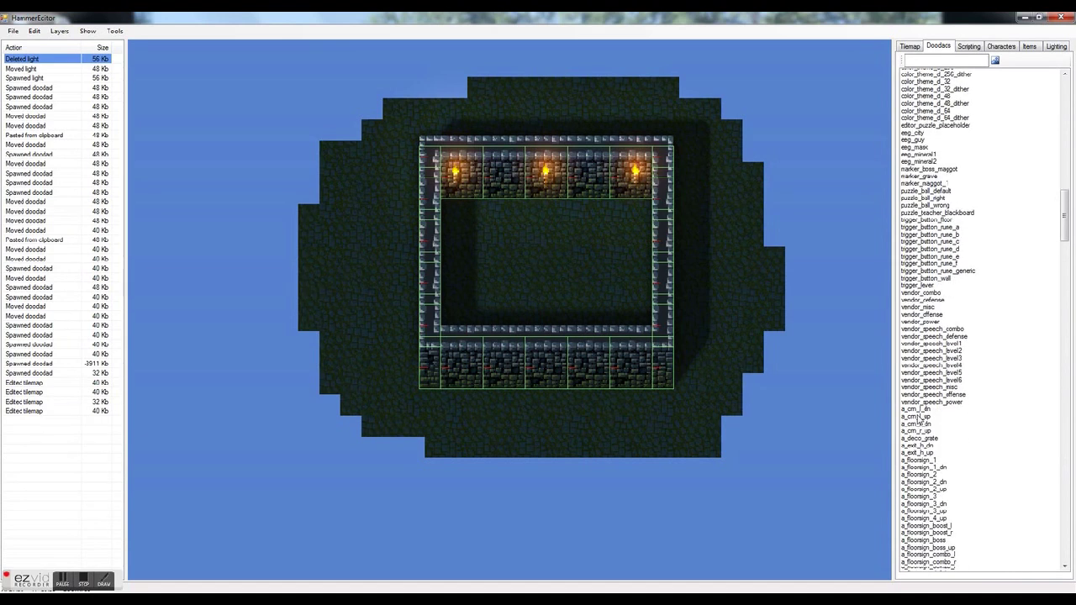
pyautogui.scroll(-20, 919, 415)
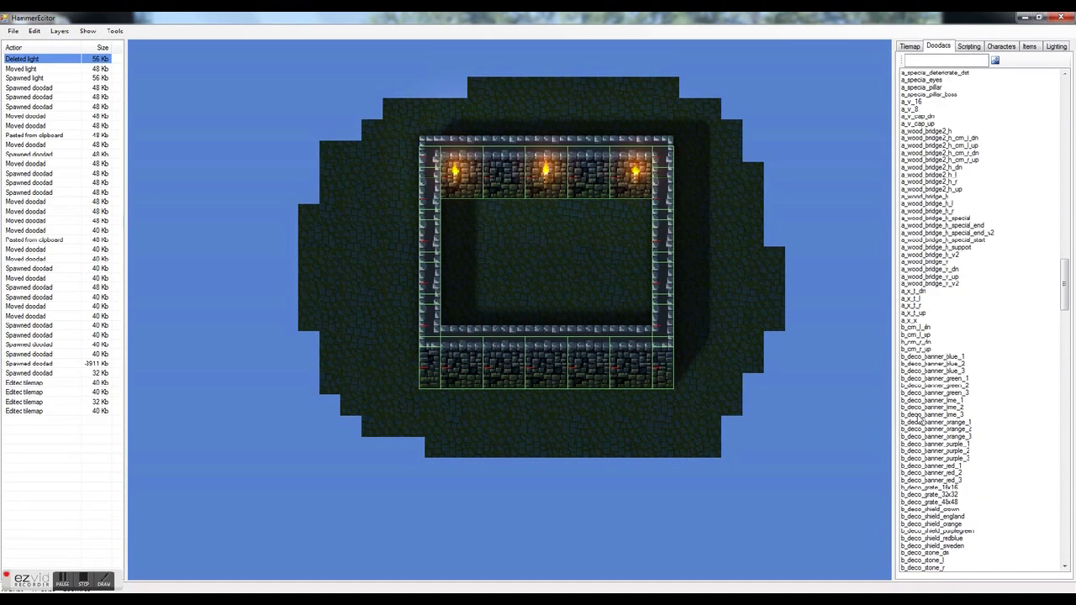
pyautogui.scroll(-10, 998, 348)
pyautogui.scroll(12, 973, 211)
# Step: Scatter seven breakable_barrel items inside the room, four in the left half and three in the right half
pyautogui.click(1029, 48)
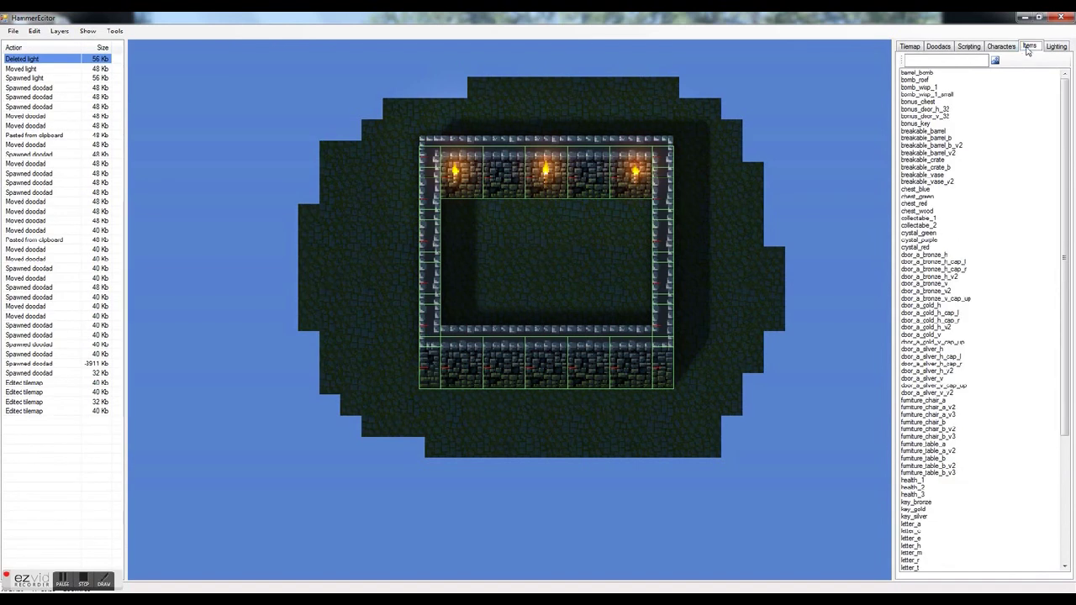
pyautogui.click(928, 88)
pyautogui.click(925, 139)
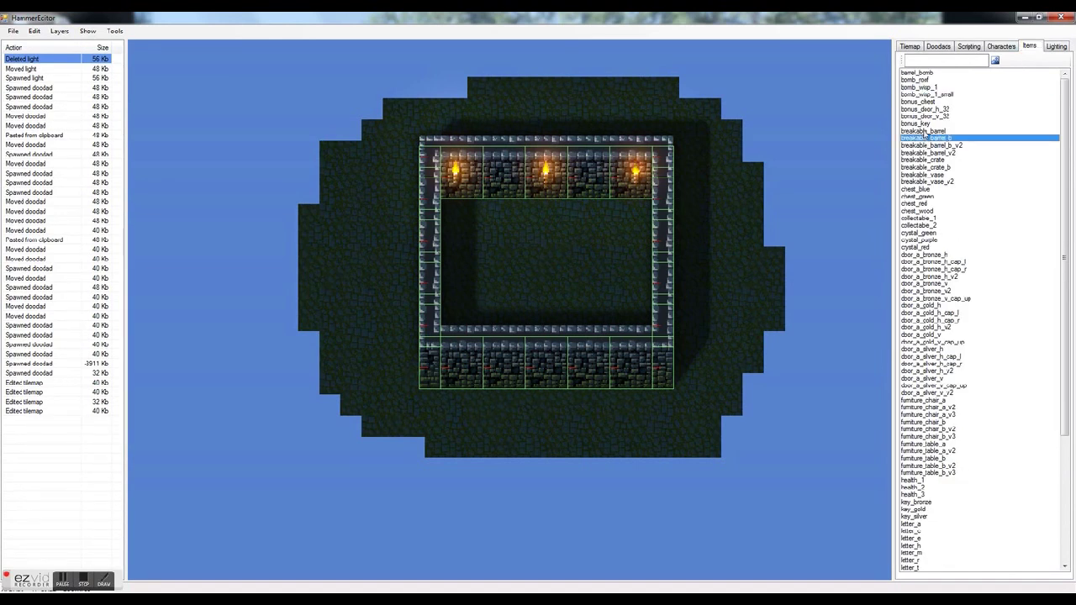
pyautogui.click(924, 132)
pyautogui.click(461, 213)
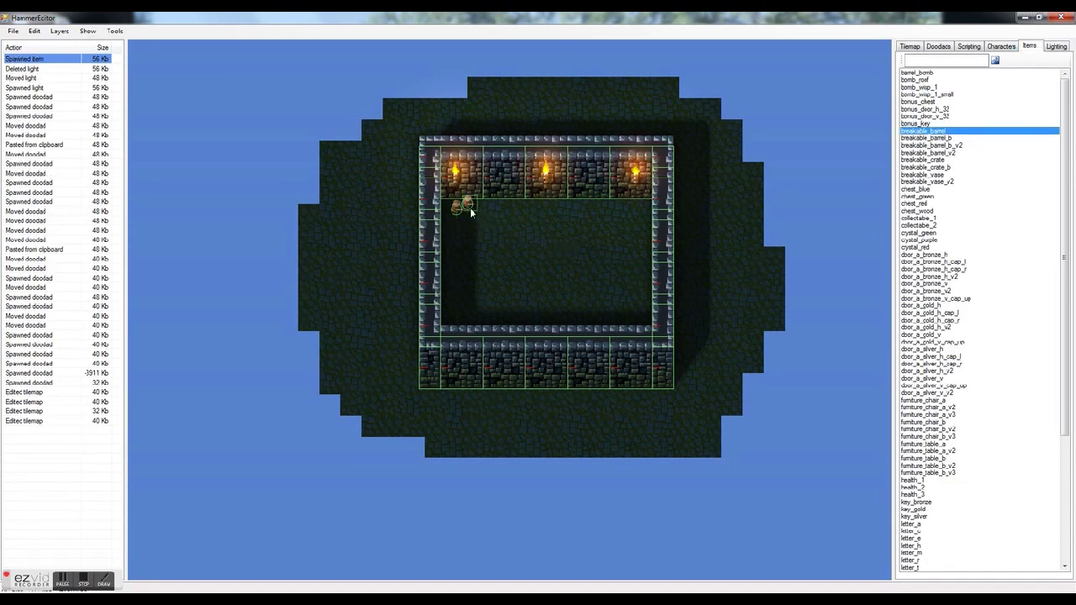
pyautogui.click(470, 207)
pyautogui.click(446, 250)
pyautogui.click(496, 241)
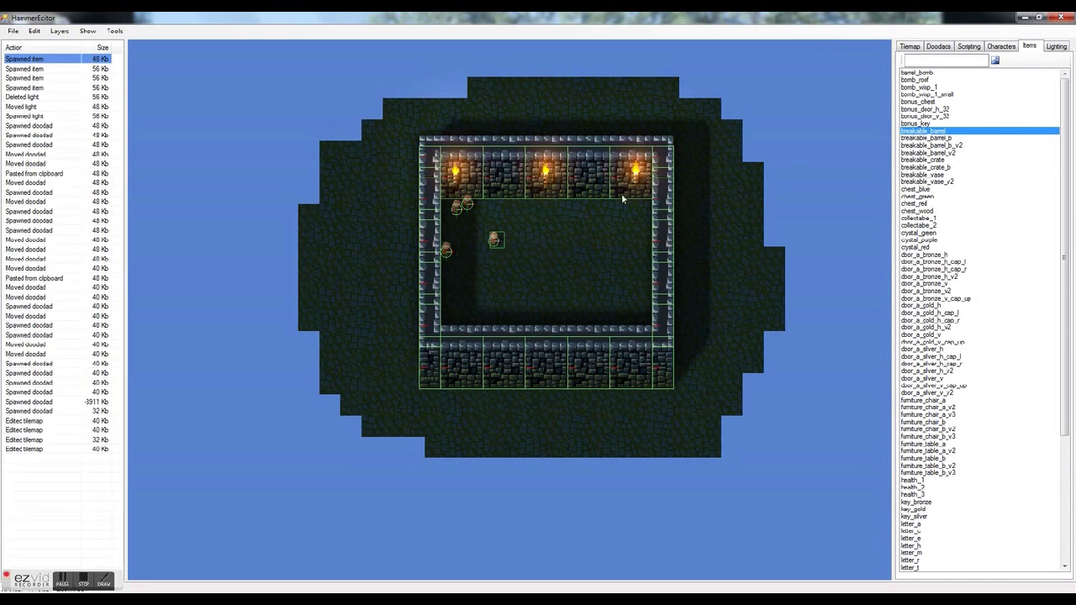
pyautogui.click(594, 198)
pyautogui.click(621, 229)
pyautogui.click(638, 261)
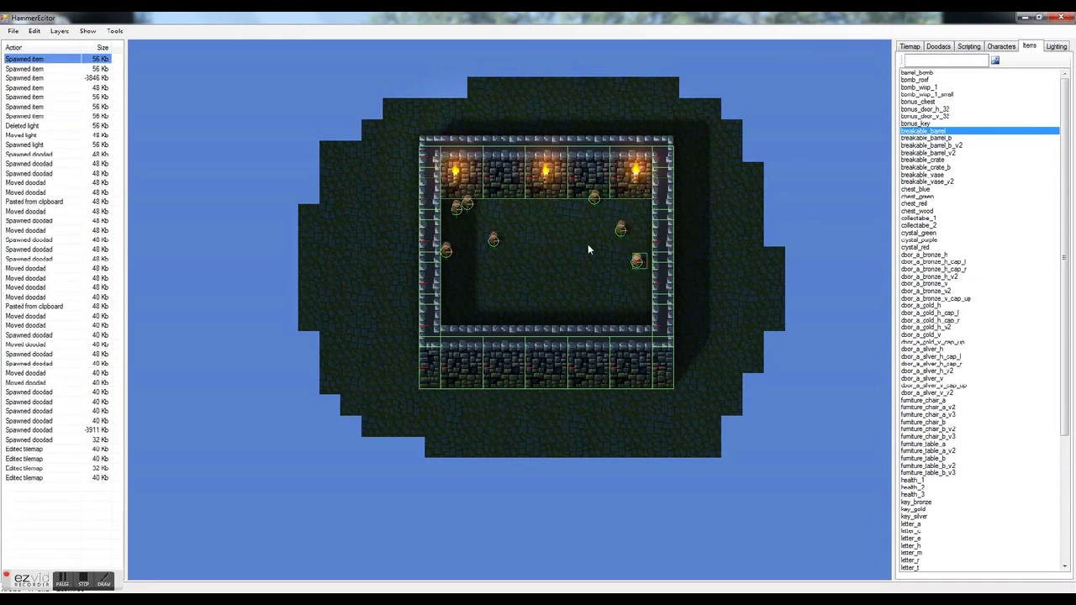
# Step: Add one more breakable_barrel and place three breakable_crate items in the right half of the room
pyautogui.click(586, 242)
pyautogui.click(936, 138)
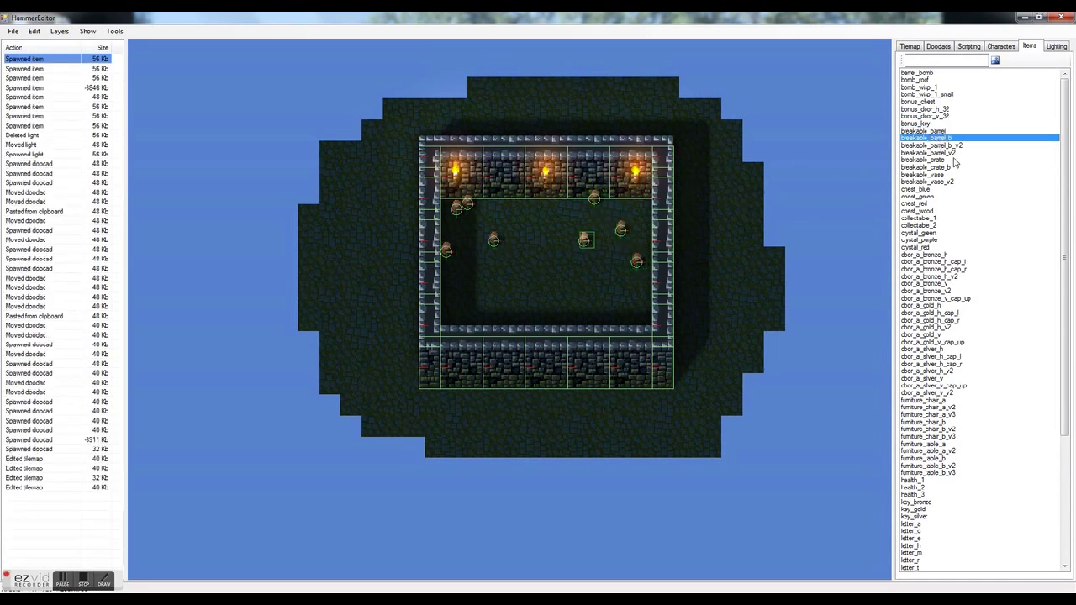
pyautogui.click(954, 160)
pyautogui.click(606, 225)
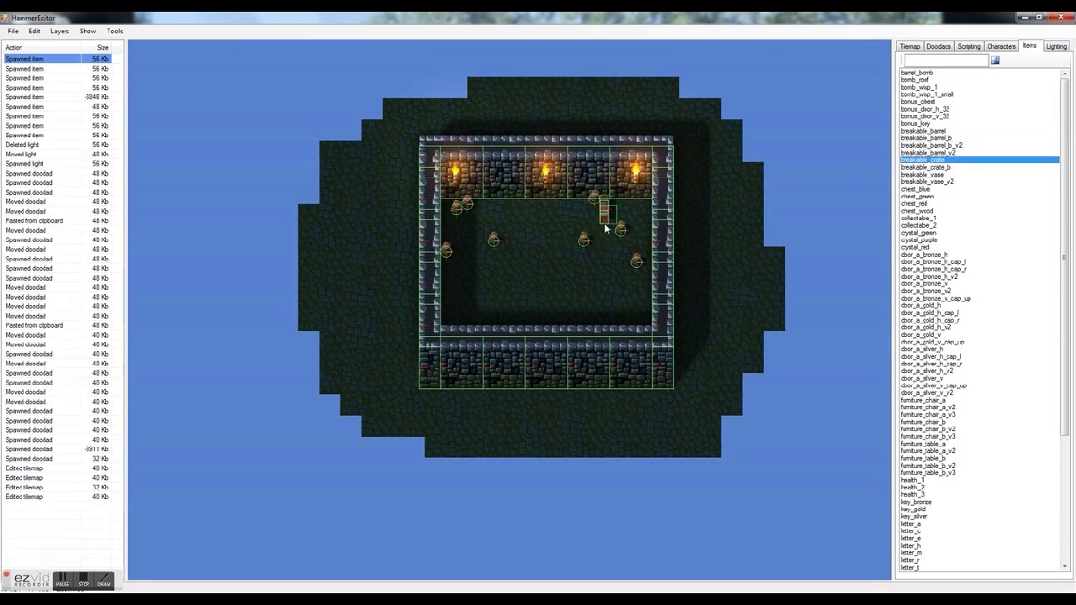
pyautogui.click(599, 221)
pyautogui.click(623, 280)
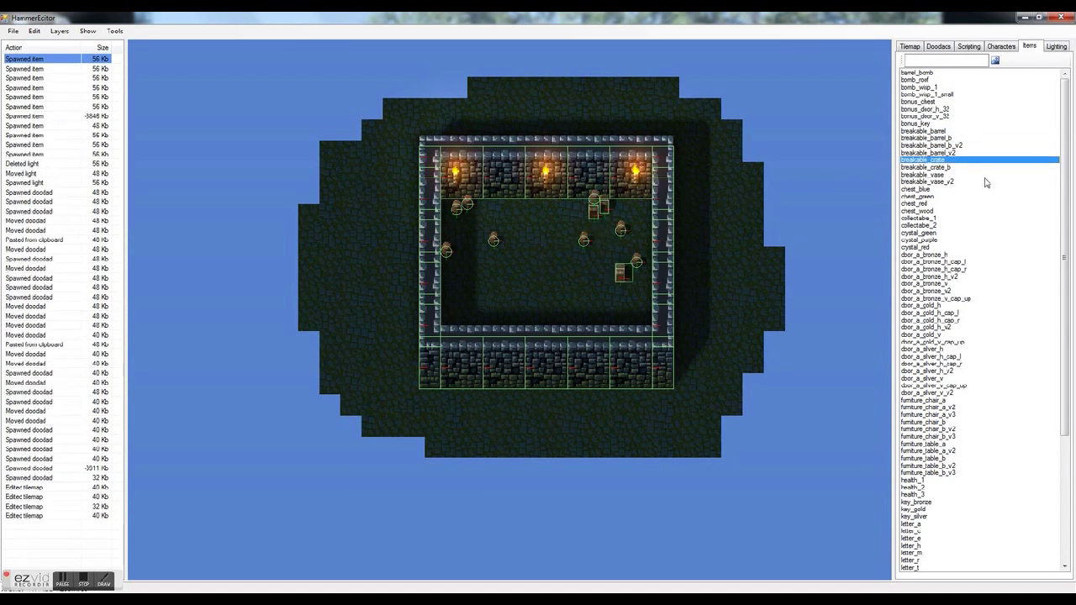
# Step: Try a breakable_crate_b item near the room's right wall, and delete it
pyautogui.click(929, 168)
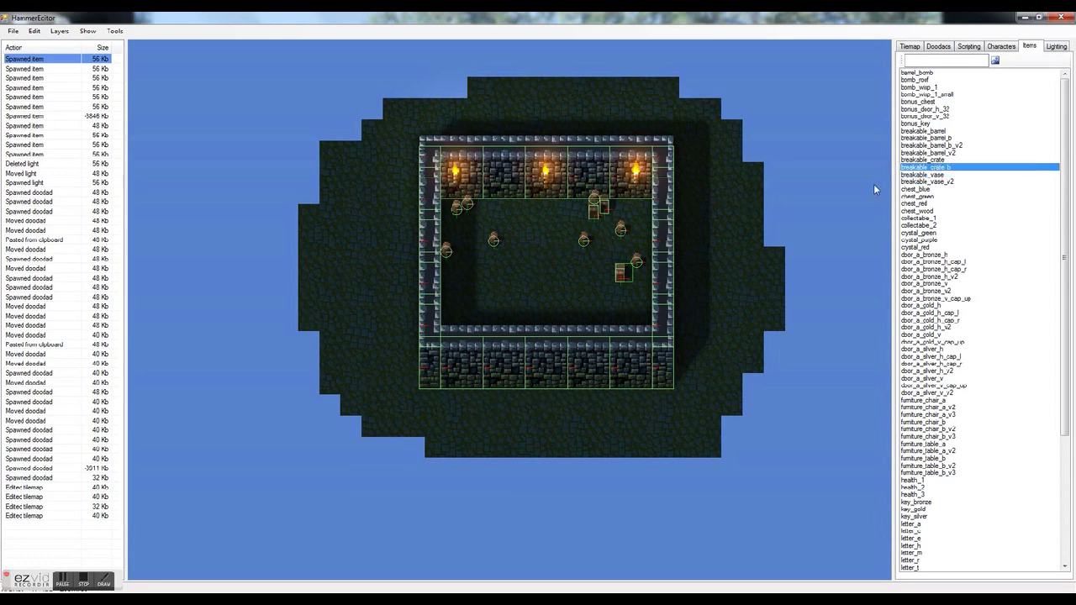
pyautogui.click(629, 247)
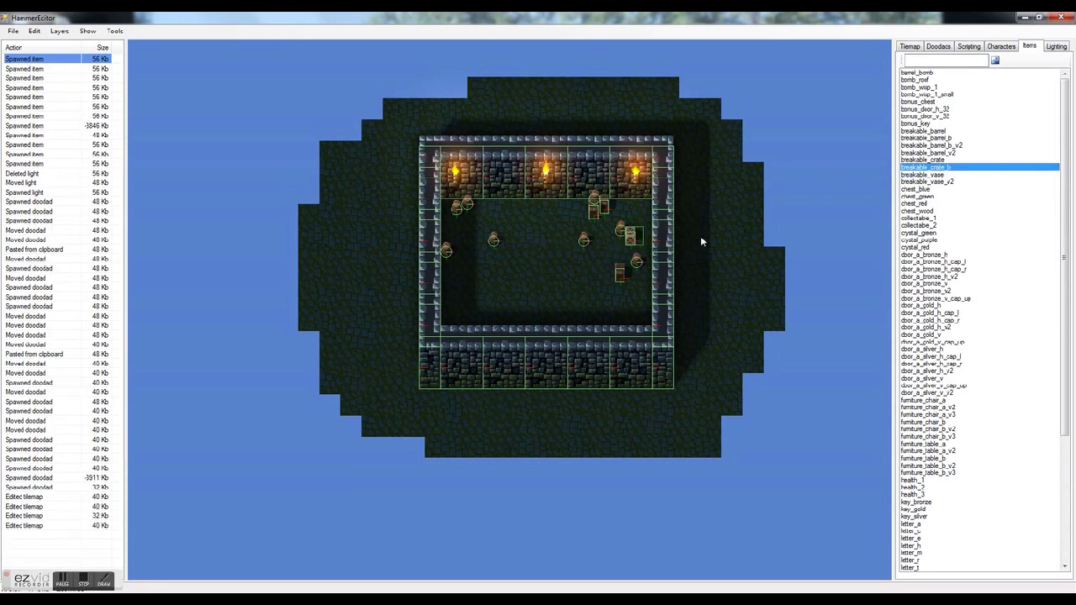
pyautogui.press('Delete')
# Step: Place two breakable_barrel_v2 items against existing barrels in the room's left half, shifting the first one slightly
pyautogui.click(943, 139)
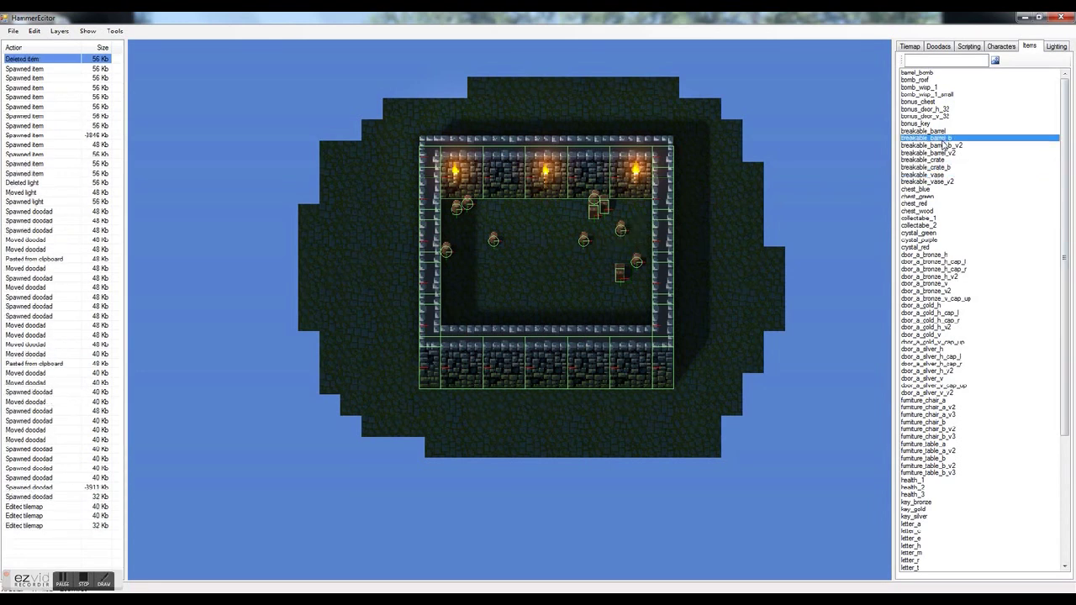
pyautogui.click(935, 153)
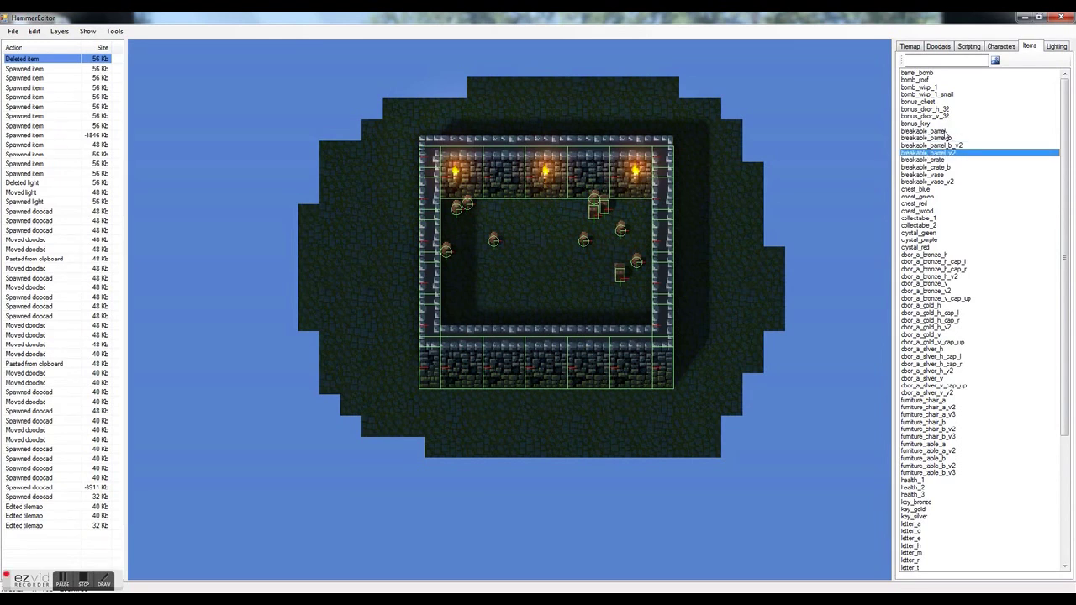
pyautogui.click(472, 218)
pyautogui.scroll(3, 469, 221)
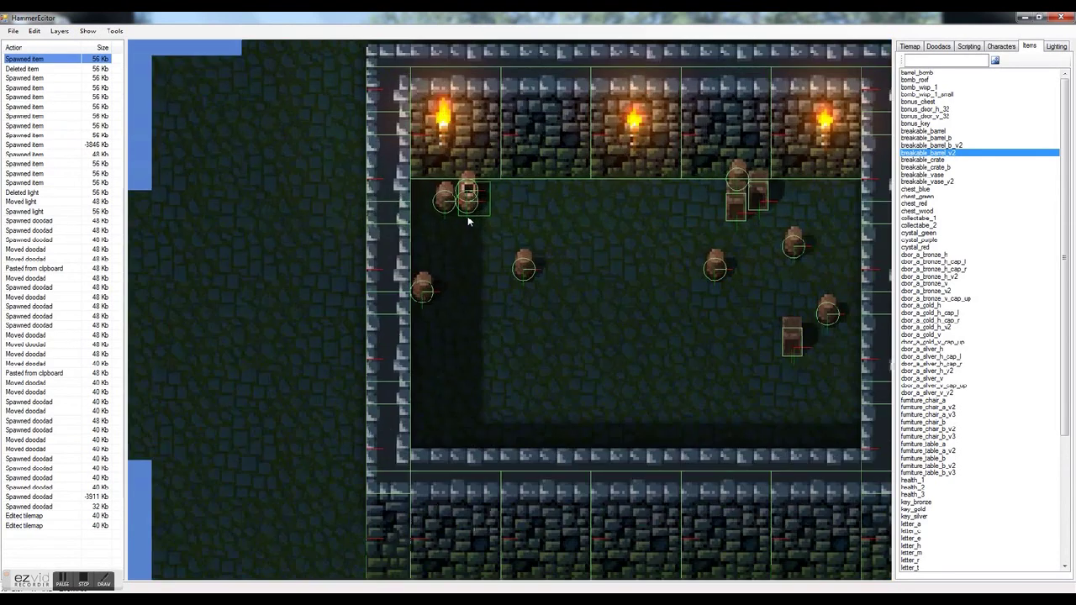
pyautogui.moveTo(493, 220); pyautogui.dragTo(486, 227)
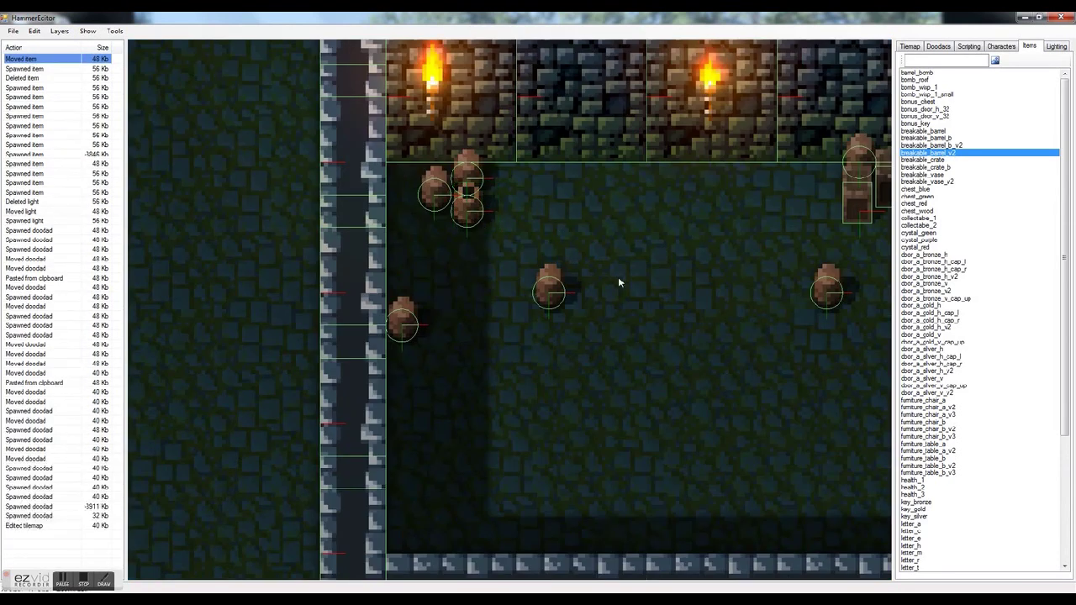
pyautogui.click(575, 320)
pyautogui.scroll(-3, 667, 357)
pyautogui.scroll(2, 666, 353)
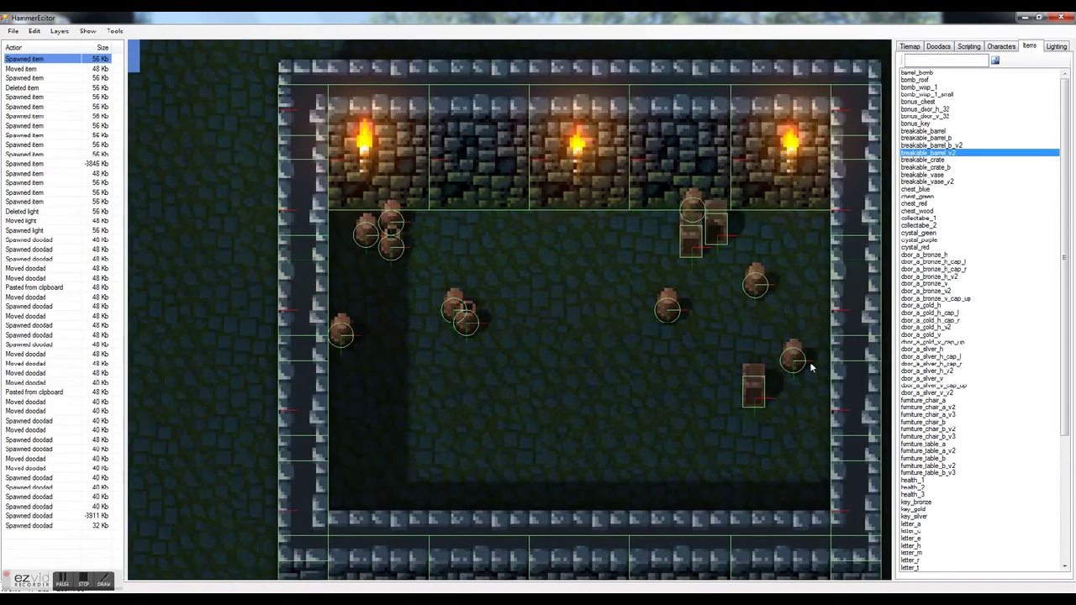
pyautogui.scroll(-1, 534, 236)
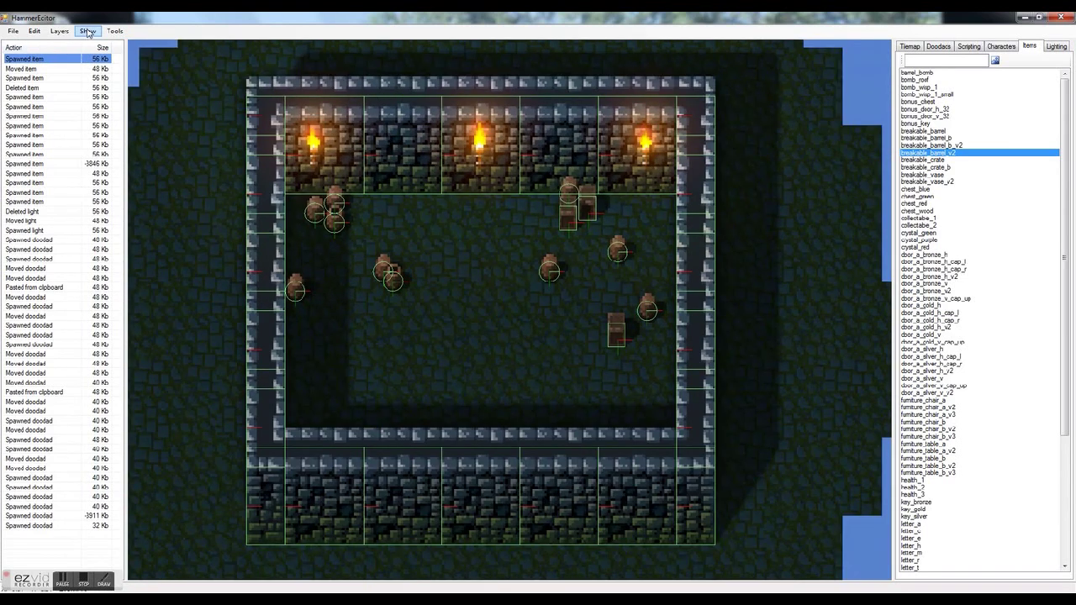
# Step: Switch the short resource names off to see the full item paths, and switch them back on
pyautogui.click(87, 31)
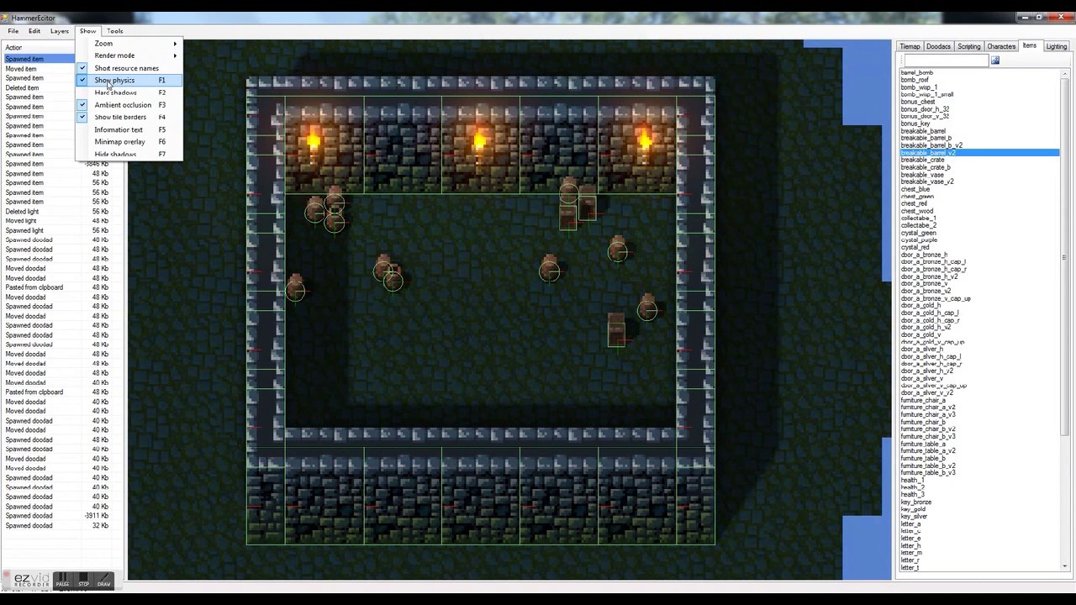
pyautogui.click(485, 223)
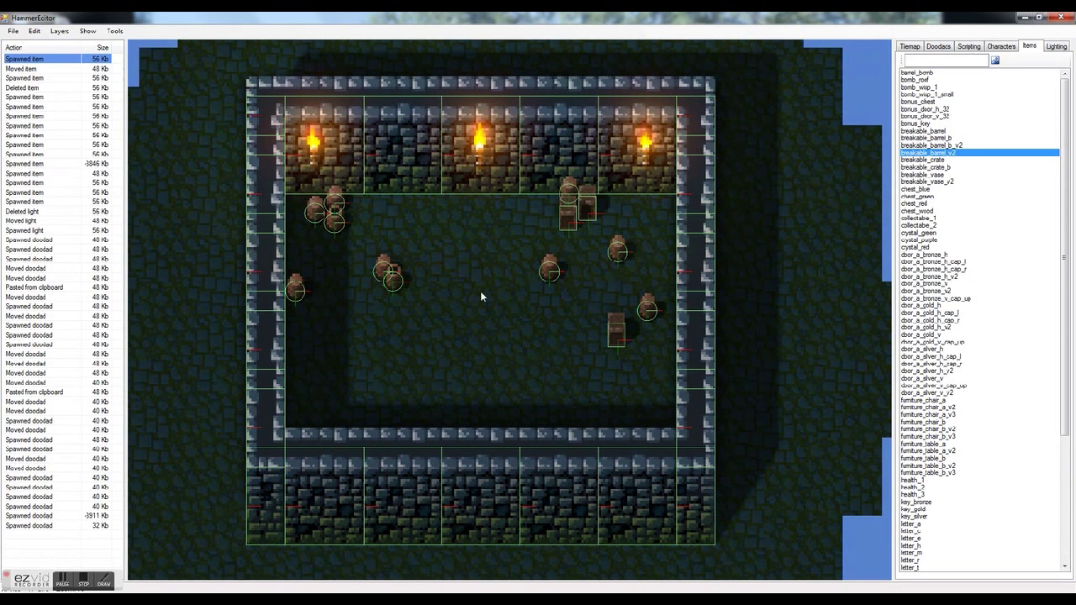
pyautogui.click(88, 31)
pyautogui.click(100, 68)
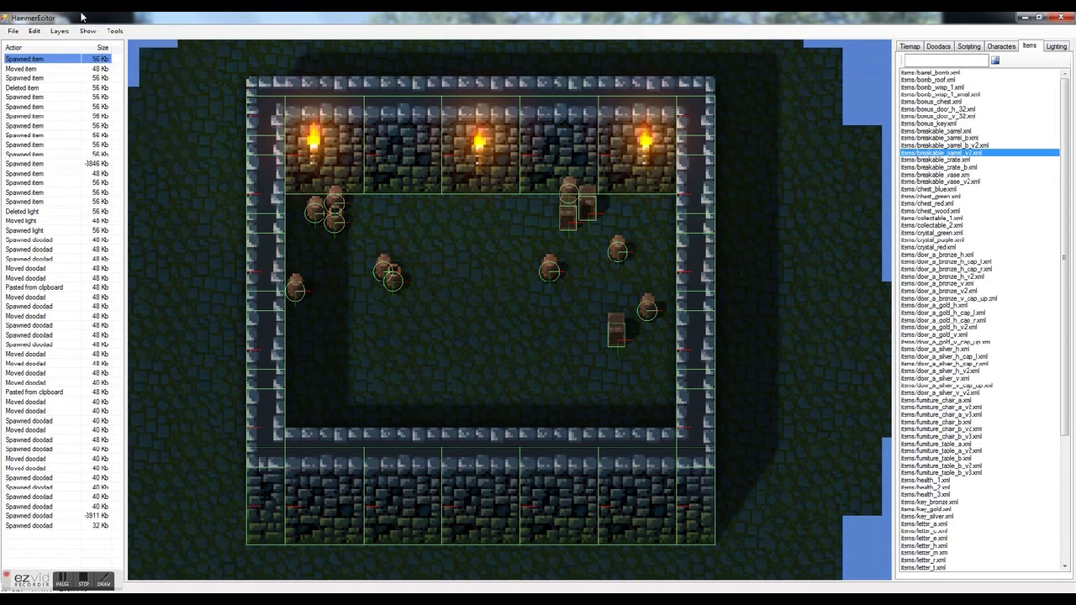
pyautogui.click(88, 31)
pyautogui.click(101, 68)
# Step: Hide the physics outlines of the walls and items in the level view
pyautogui.click(83, 30)
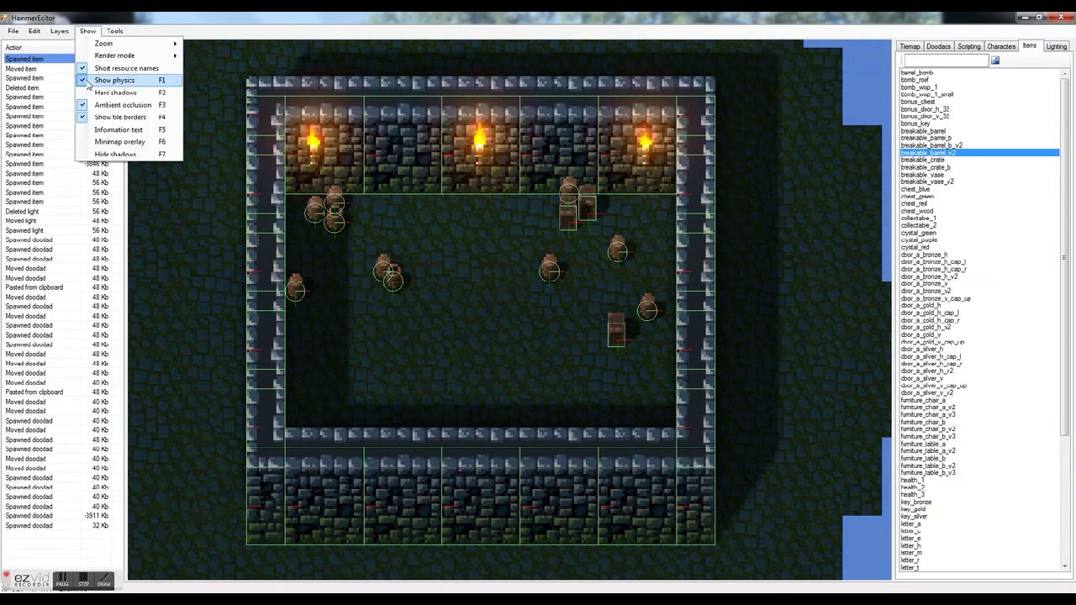
pyautogui.click(98, 82)
pyautogui.scroll(-2, 472, 303)
pyautogui.scroll(2, 472, 308)
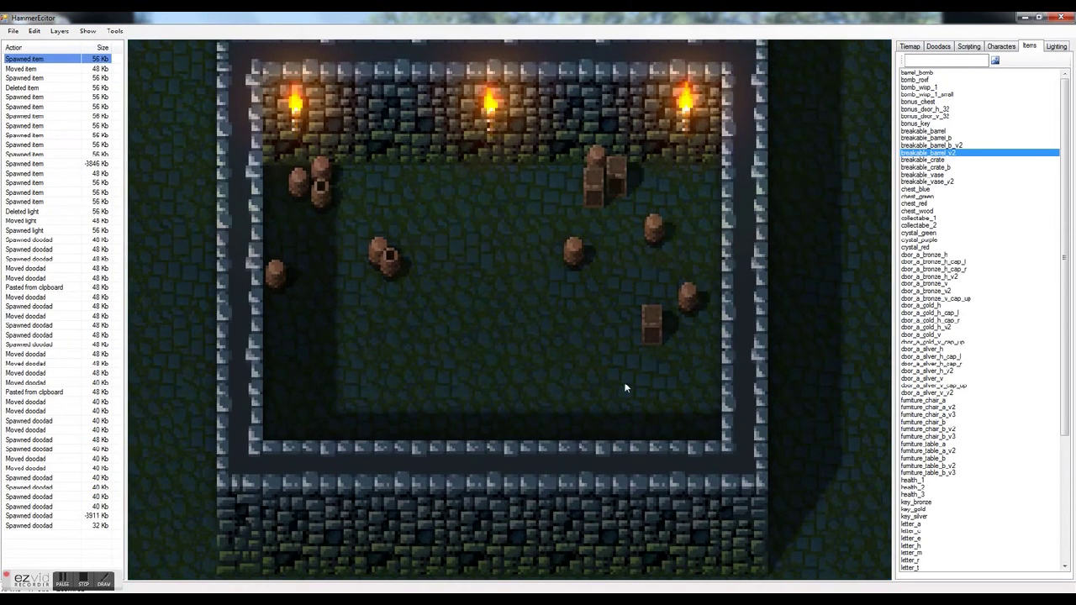
# Step: Duplicate the three separate barrels and the lower crate from the room's right half into its lower-left corner area
pyautogui.moveTo(682, 384); pyautogui.dragTo(566, 237)
pyautogui.press('super')
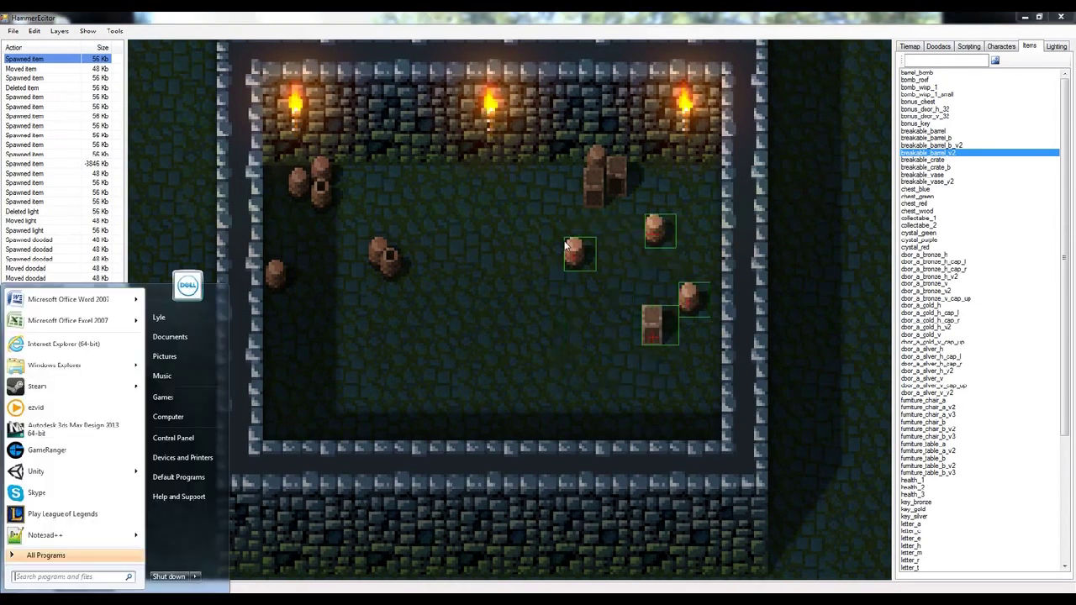
pyautogui.click(512, 330)
pyautogui.moveTo(519, 334); pyautogui.dragTo(701, 235)
pyautogui.hotkey('ctrl', 'c')
pyautogui.hotkey('ctrl', 'v')
pyautogui.moveTo(463, 286); pyautogui.dragTo(297, 375)
pyautogui.click(498, 330)
pyautogui.scroll(-1, 506, 300)
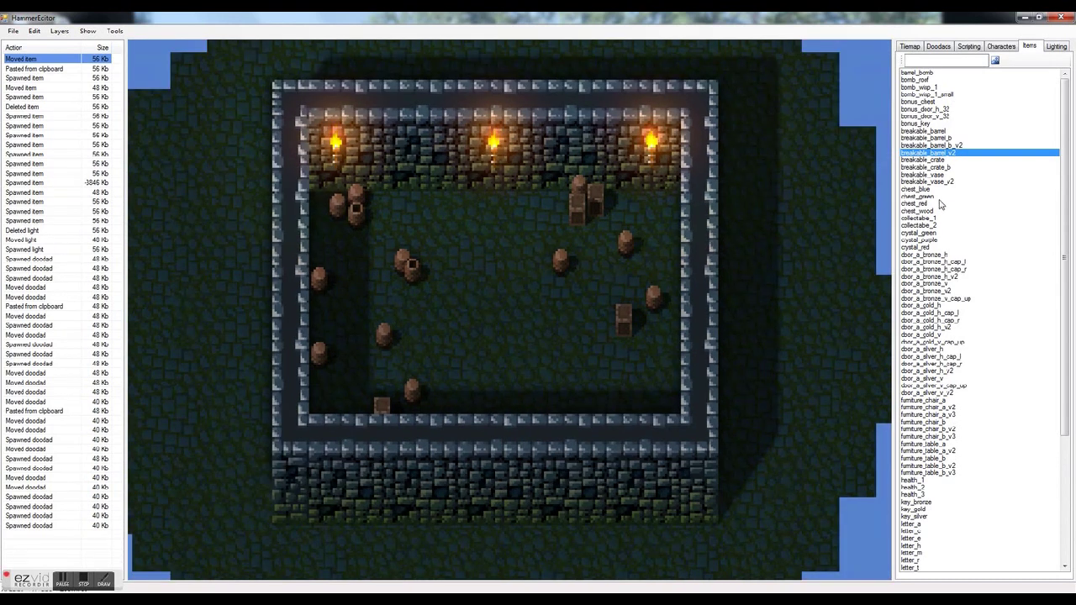
pyautogui.scroll(-1, 941, 299)
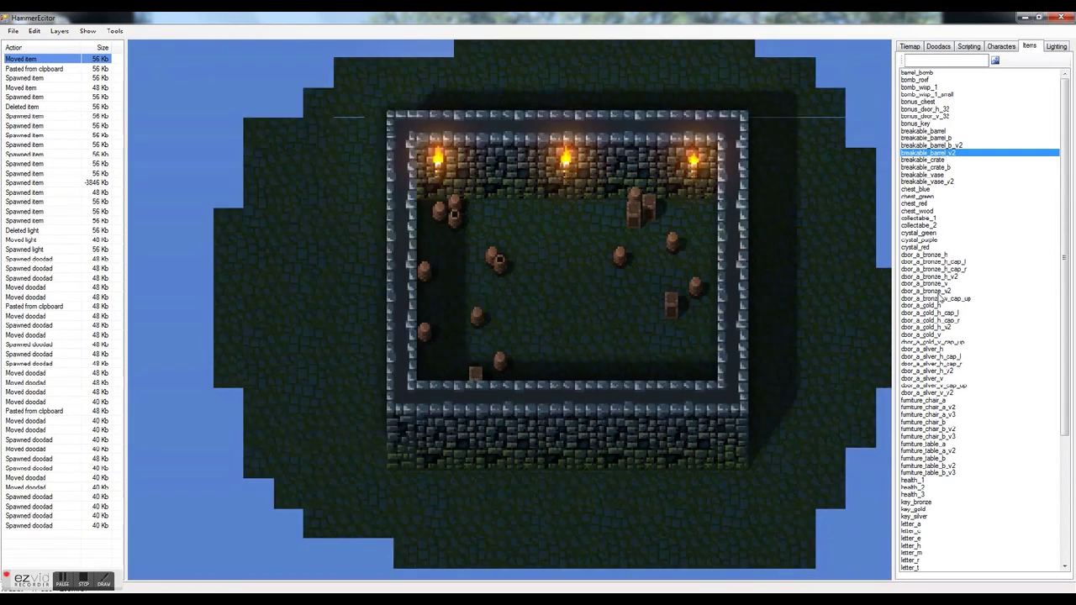
# Step: Place two furniture_chair_a items side by side in the middle of the room
pyautogui.scroll(1, 941, 298)
pyautogui.click(933, 349)
pyautogui.scroll(-2, 933, 352)
pyautogui.scroll(-2, 934, 353)
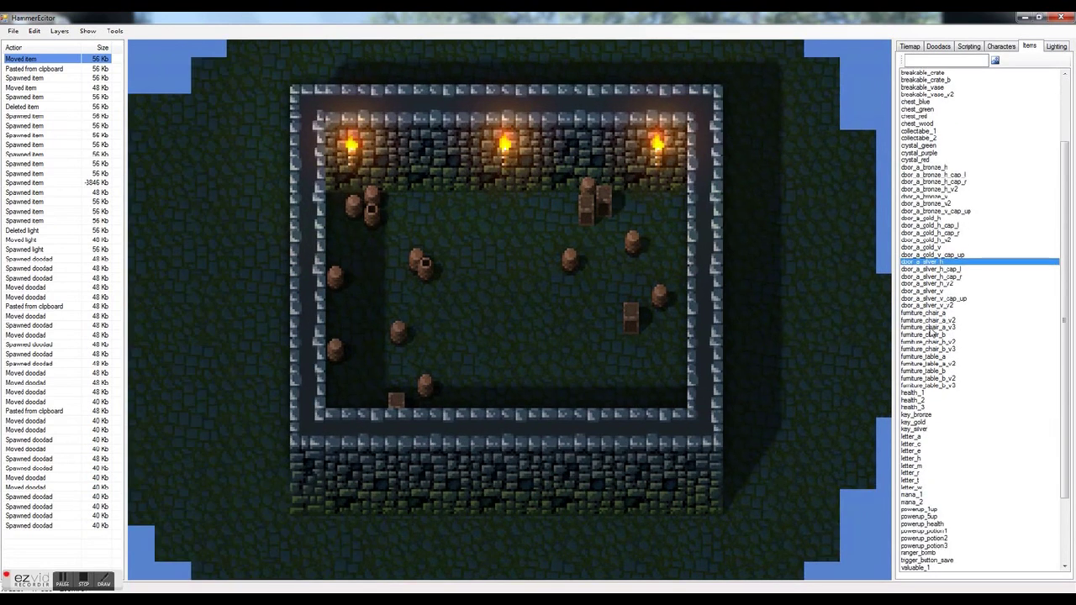
pyautogui.click(925, 313)
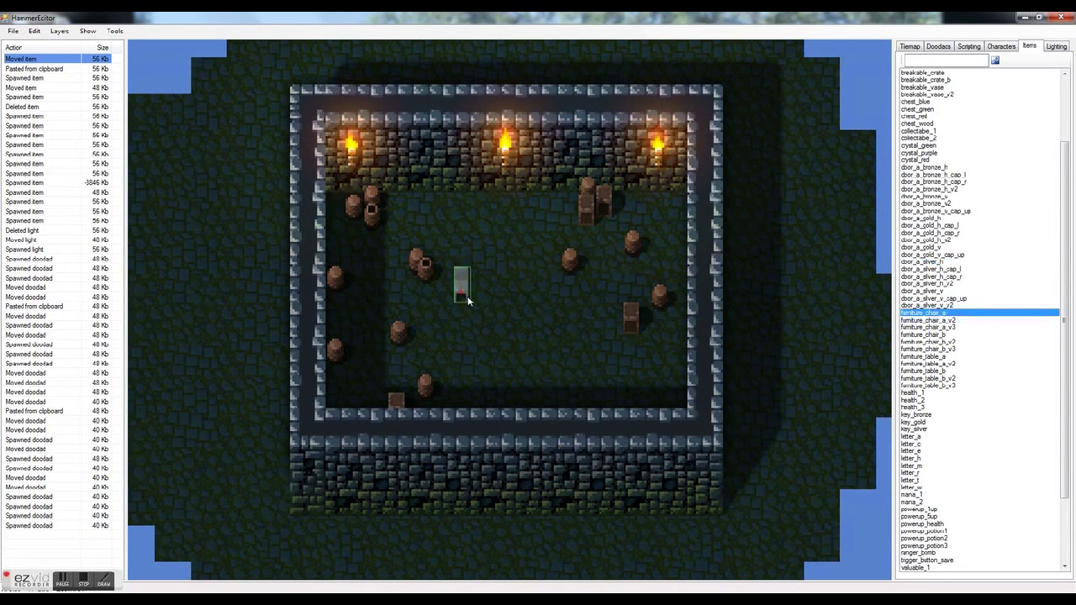
pyautogui.click(483, 271)
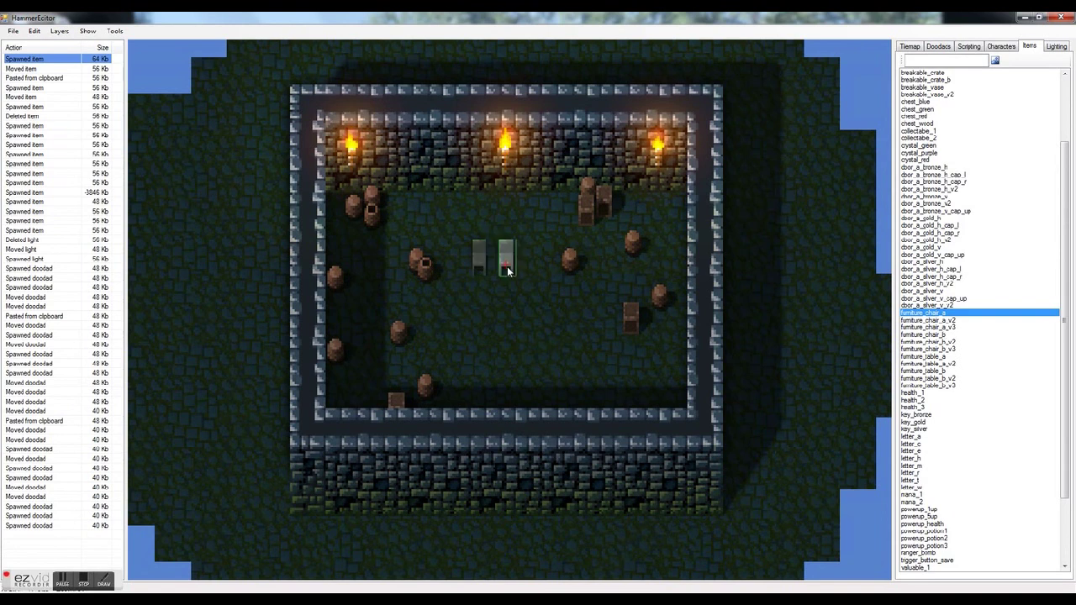
pyautogui.click(517, 267)
# Step: Try a furniture_chair_b item below the two chairs, and delete it
pyautogui.press('Down')
pyautogui.press('Down')
pyautogui.press('Down')
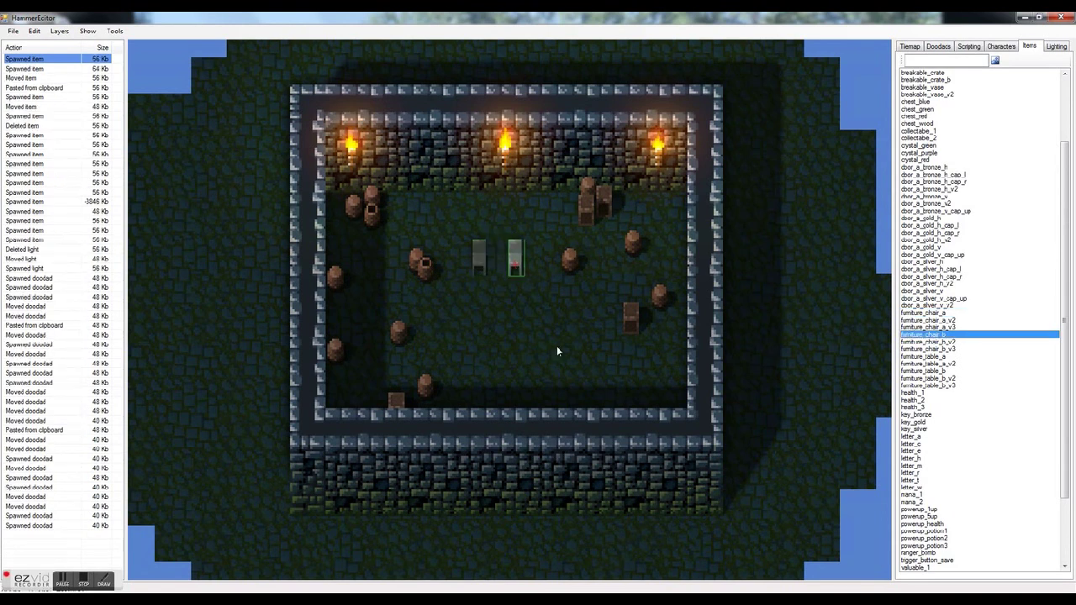
pyautogui.click(556, 318)
pyautogui.rightClick(556, 319)
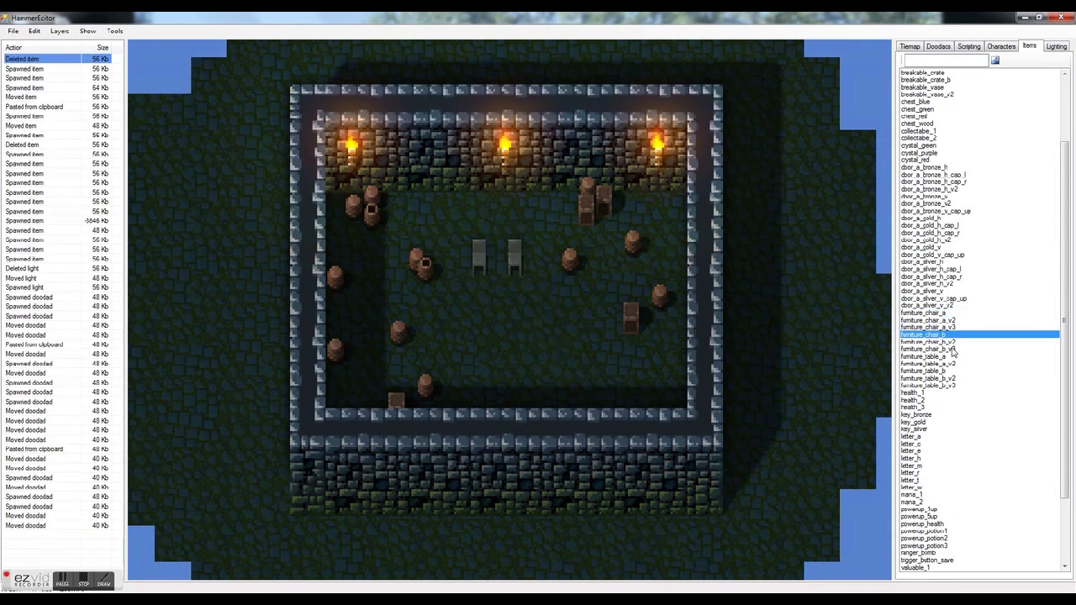
# Step: Place a furniture_chair_a_v2 to the lower right and a furniture_chair_a_v3 to the lower left of the two chairs
pyautogui.press('Up')
pyautogui.press('Up')
pyautogui.click(543, 302)
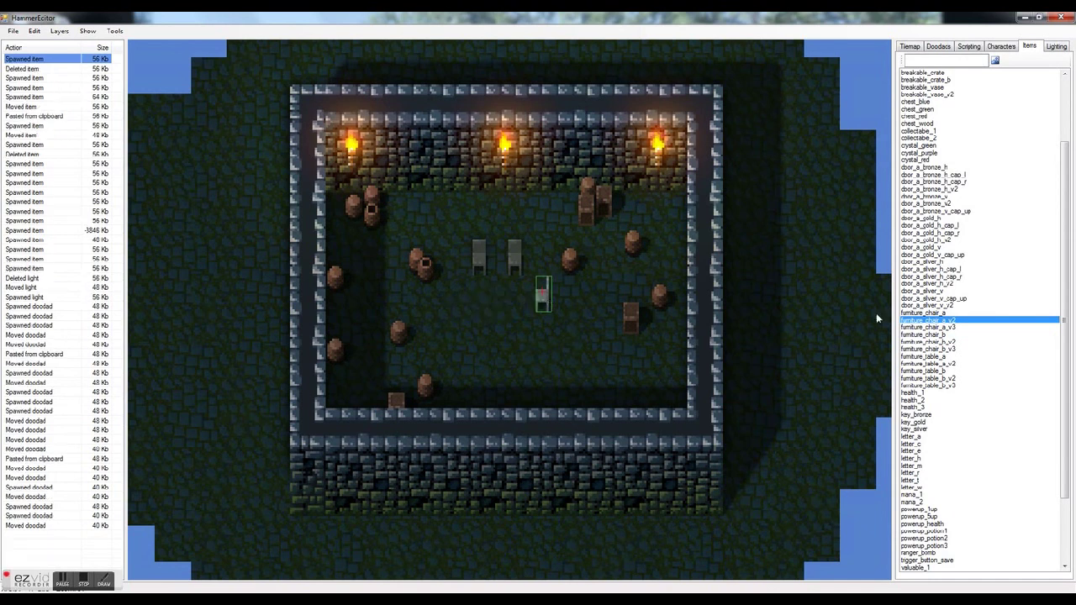
pyautogui.press('Down')
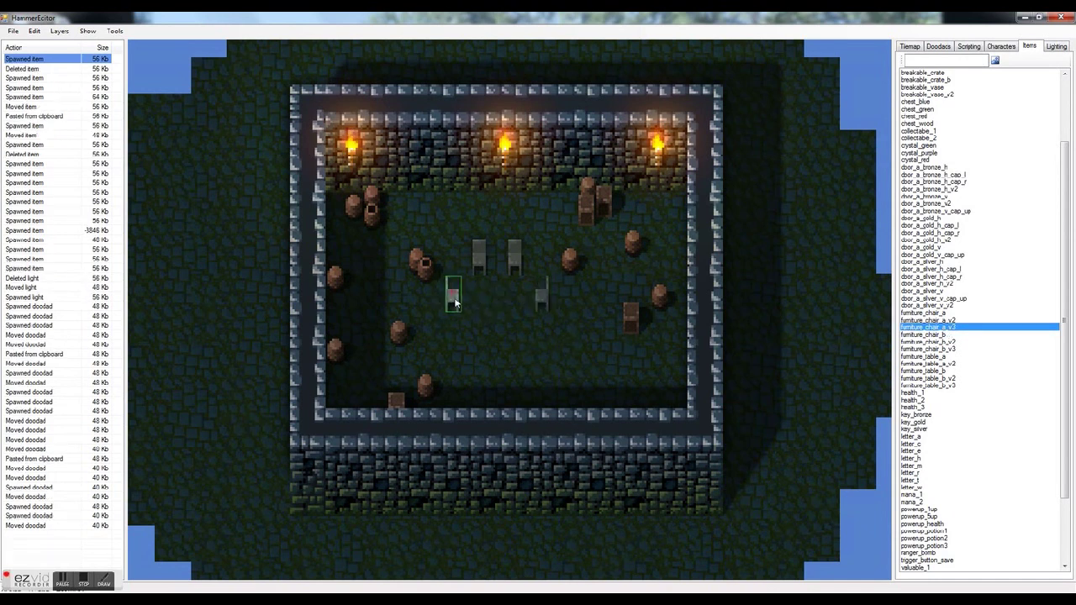
pyautogui.click(452, 302)
# Step: Place a furniture_table_a in the space between the four chairs
pyautogui.click(924, 372)
pyautogui.click(923, 358)
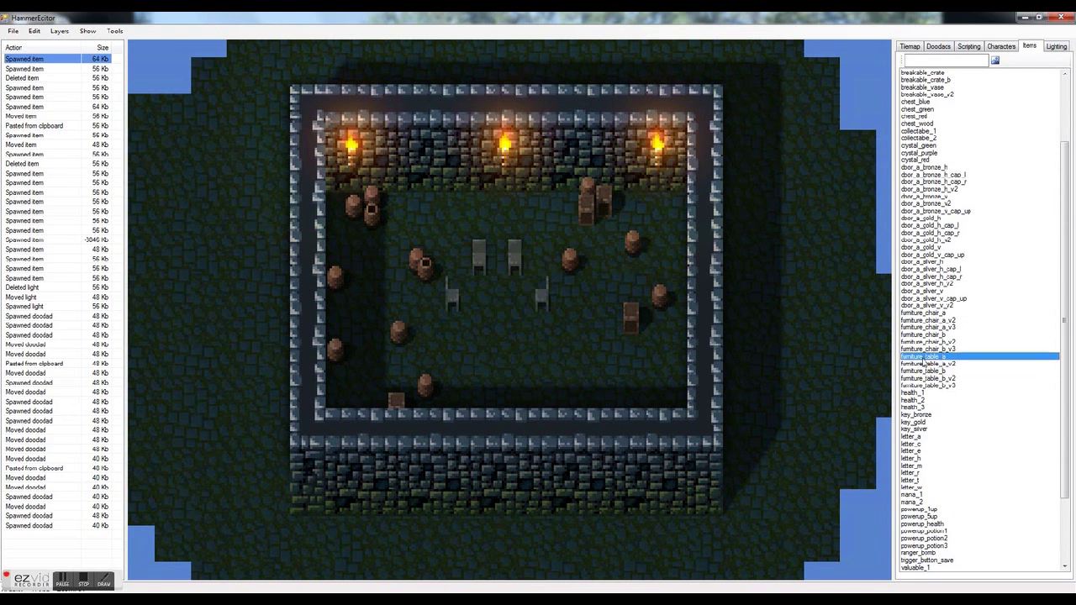
pyautogui.click(516, 289)
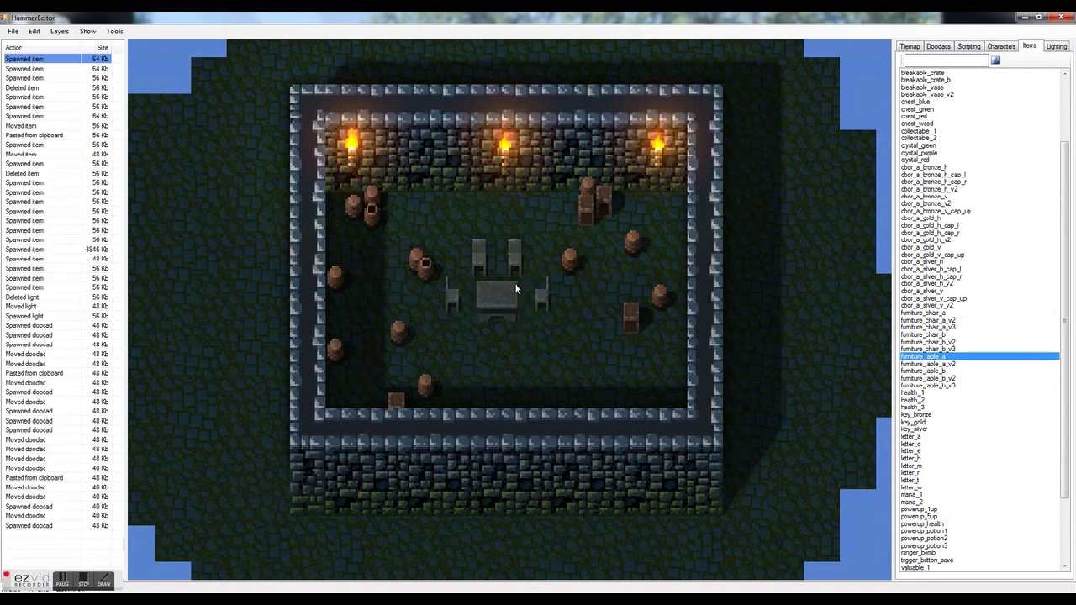
# Step: Move the four chairs in close around the upper edge and both sides of the table
pyautogui.moveTo(513, 265); pyautogui.dragTo(472, 304)
pyautogui.moveTo(546, 302); pyautogui.dragTo(536, 302)
pyautogui.moveTo(529, 266); pyautogui.dragTo(530, 266)
pyautogui.moveTo(497, 262); pyautogui.dragTo(502, 267)
pyautogui.click(545, 292)
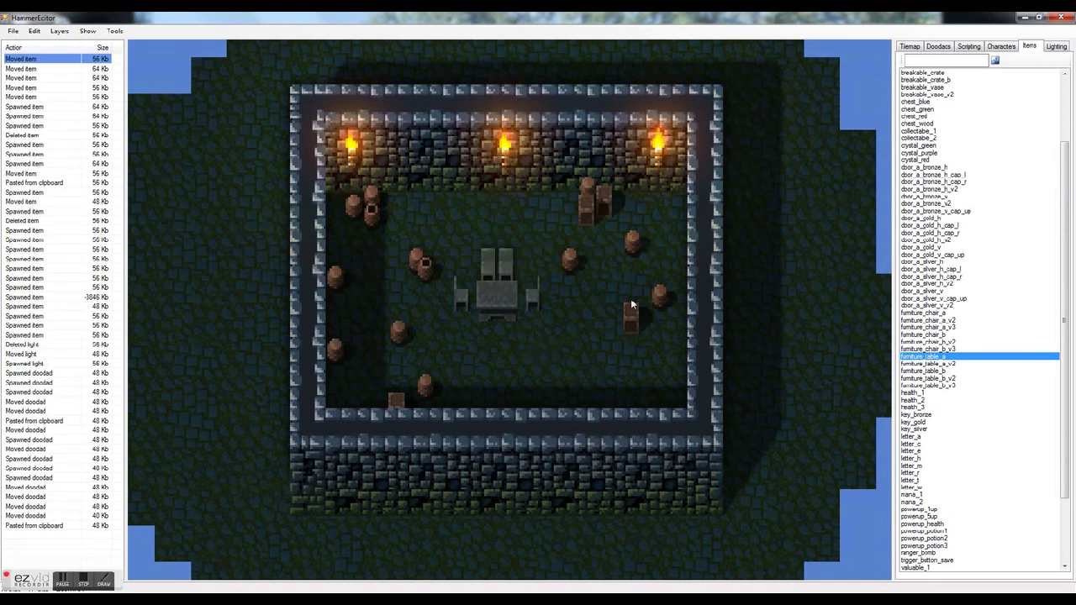
pyautogui.scroll(-2, 515, 354)
pyautogui.scroll(2, 593, 361)
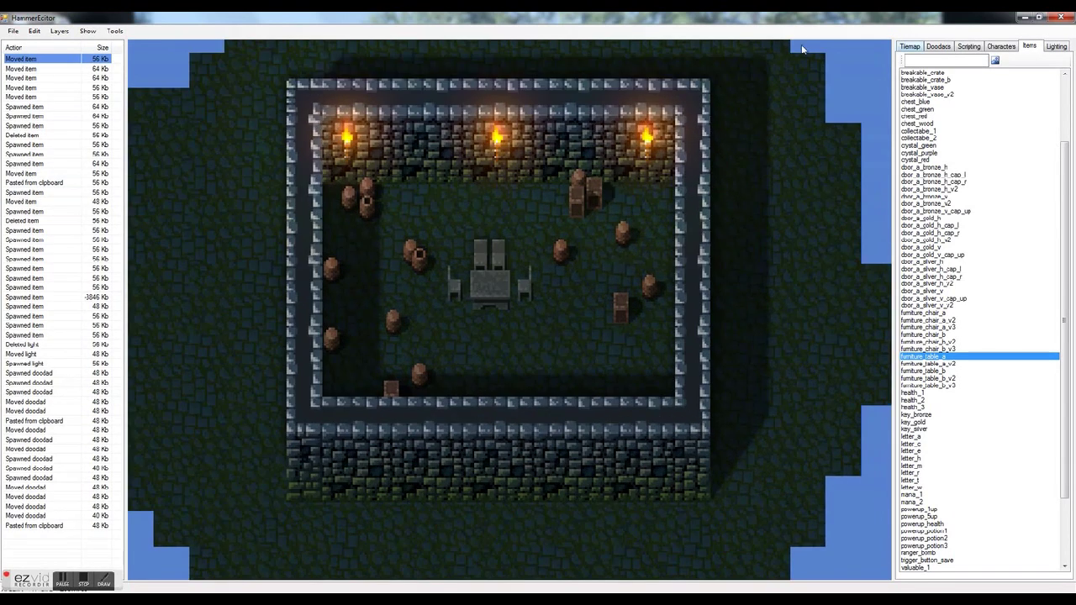
# Step: Run the level in the game, saving it over the existing Test.xml, and move the game window aside
pyautogui.click(115, 31)
pyautogui.click(115, 31)
pyautogui.click(117, 32)
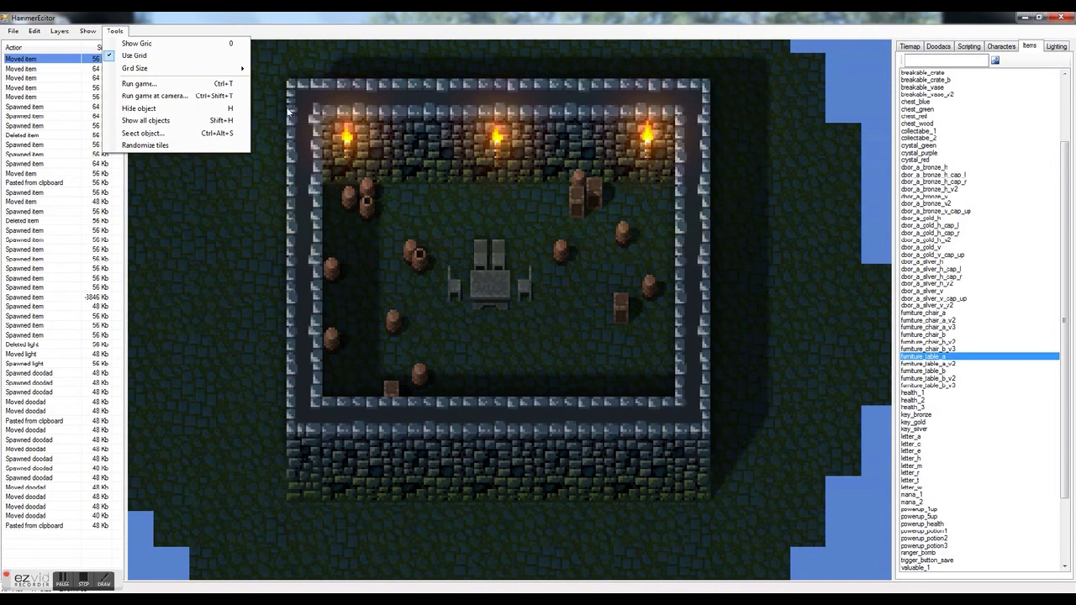
pyautogui.click(162, 85)
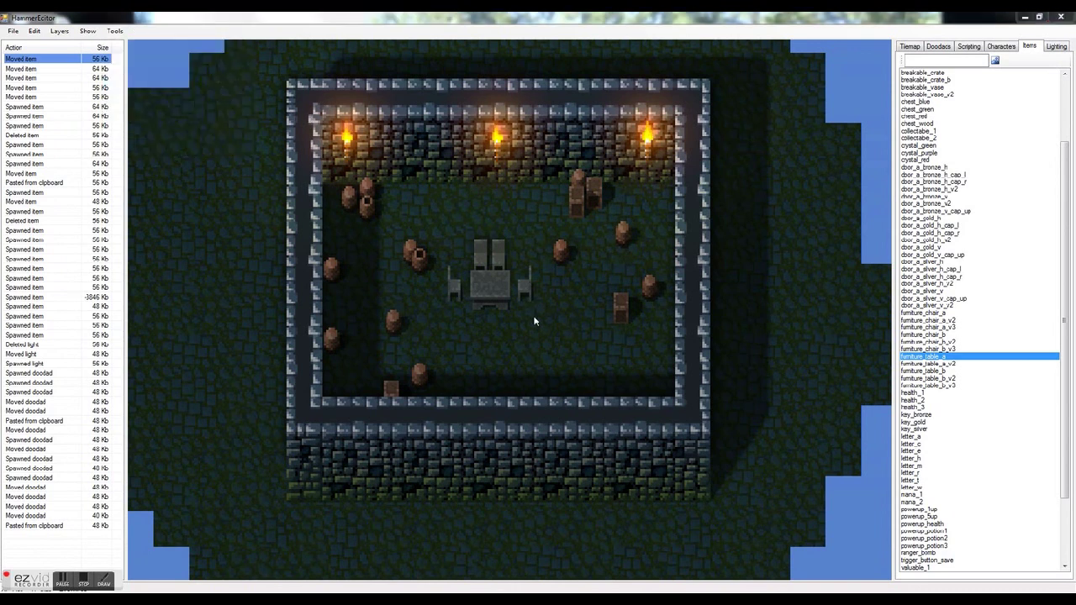
pyautogui.click(441, 309)
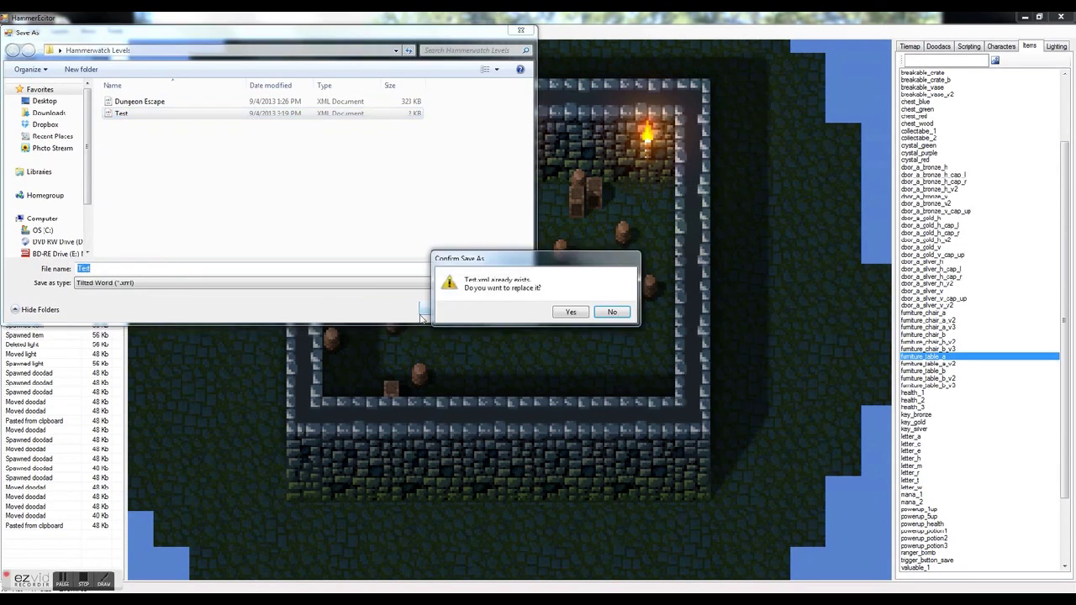
pyautogui.click(568, 313)
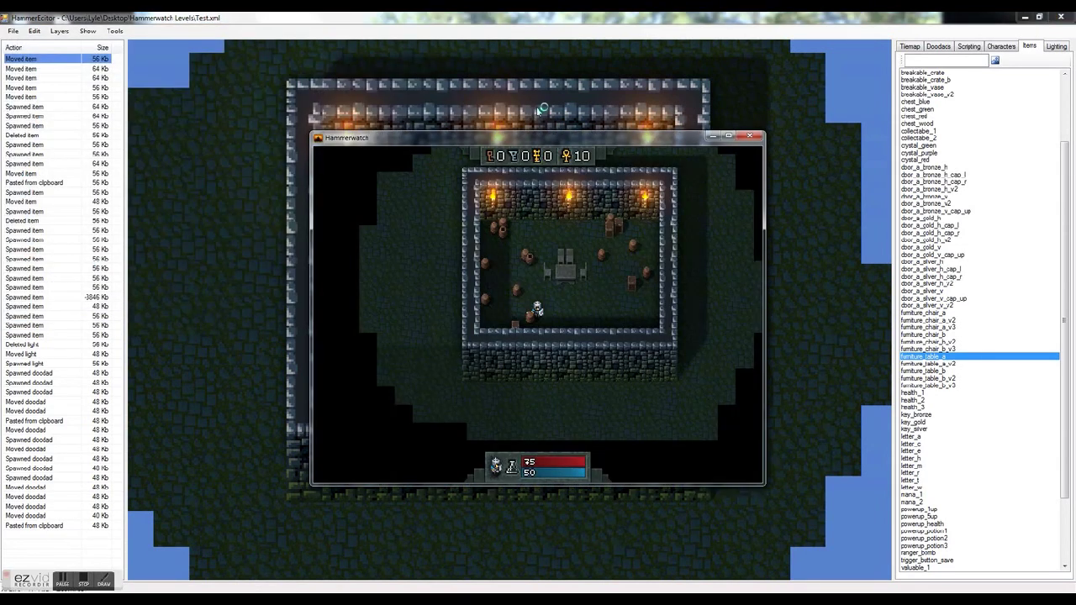
pyautogui.moveTo(582, 139); pyautogui.dragTo(703, 53)
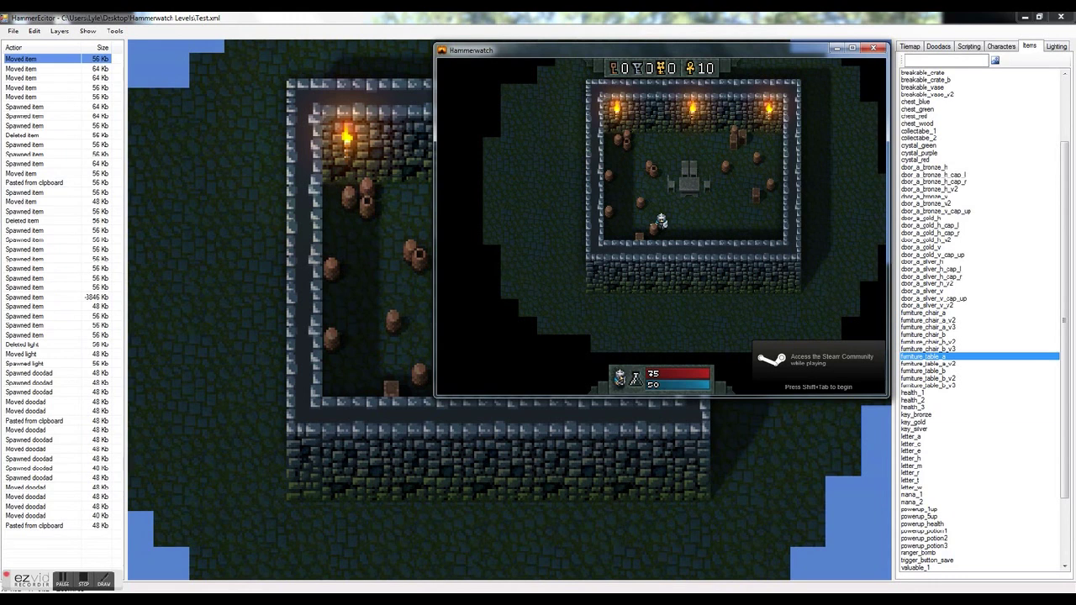
# Step: Walk the character around the room in the test game and smash the table and four chairs
pyautogui.press('Right')
pyautogui.press('Up')
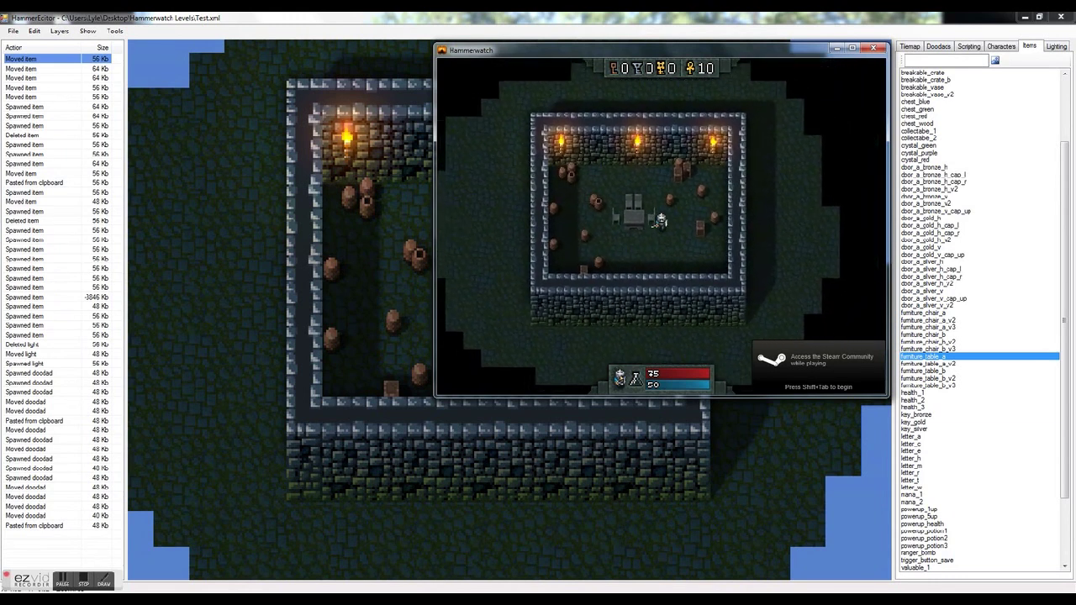
pyautogui.press('Right')
pyautogui.press('a')
pyautogui.press('w')
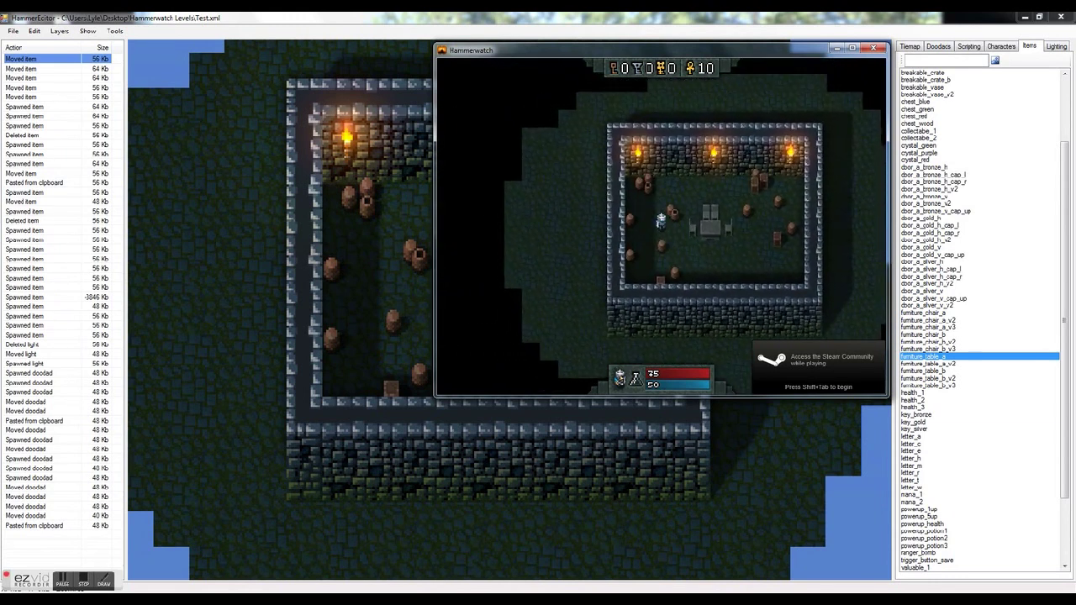
pyautogui.press('d')
pyautogui.press('w')
pyautogui.press('a')
pyautogui.press('s')
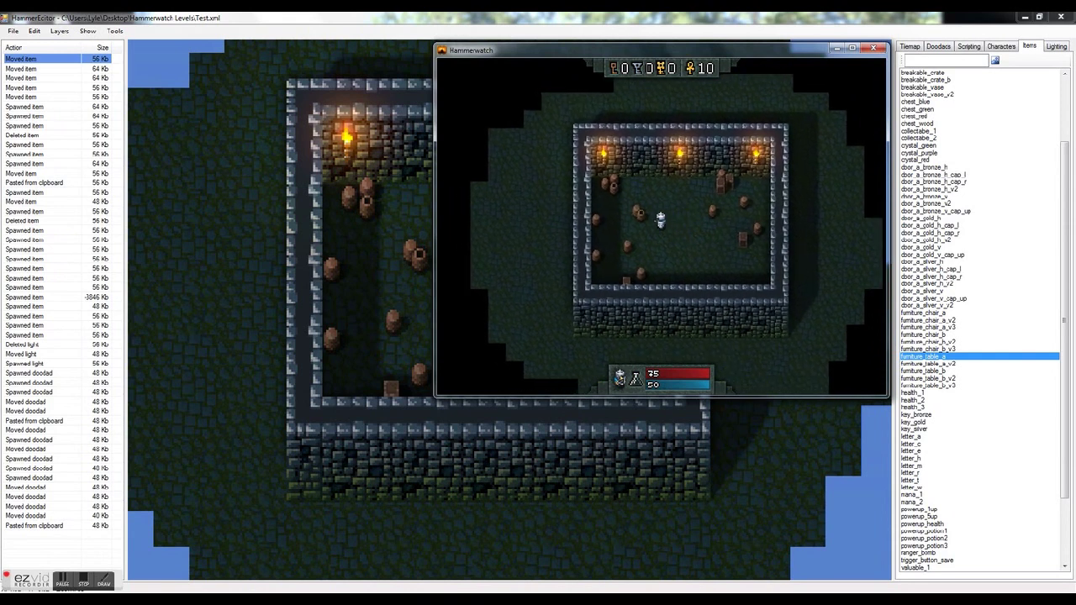
# Step: Smash the vases and crate in the left half of the room in the test game
pyautogui.press('w')
pyautogui.press('a')
pyautogui.press('s')
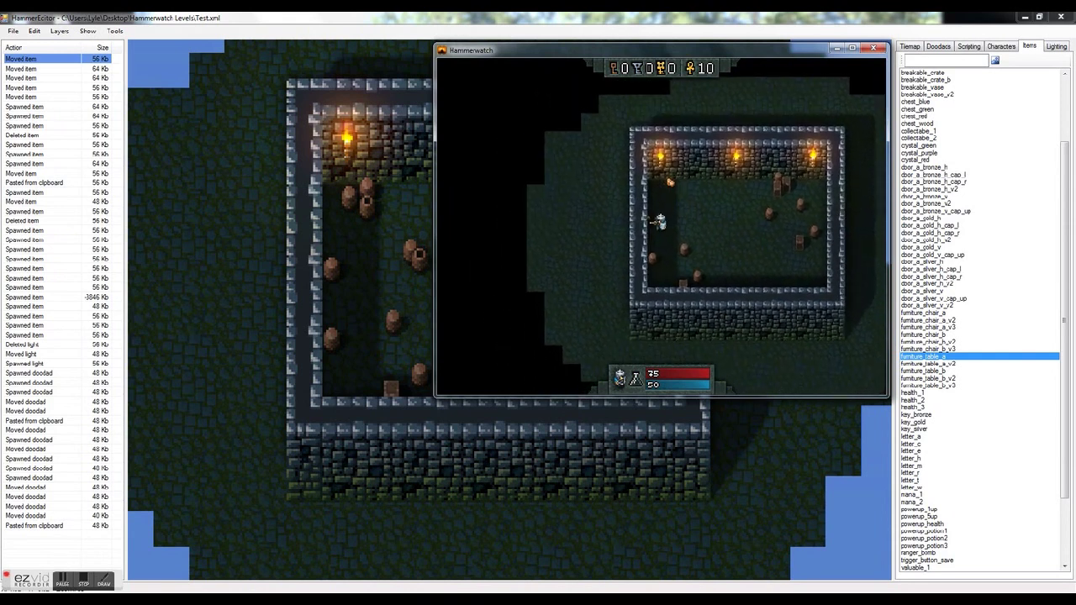
pyautogui.press('d')
pyautogui.press('s')
pyautogui.press('w')
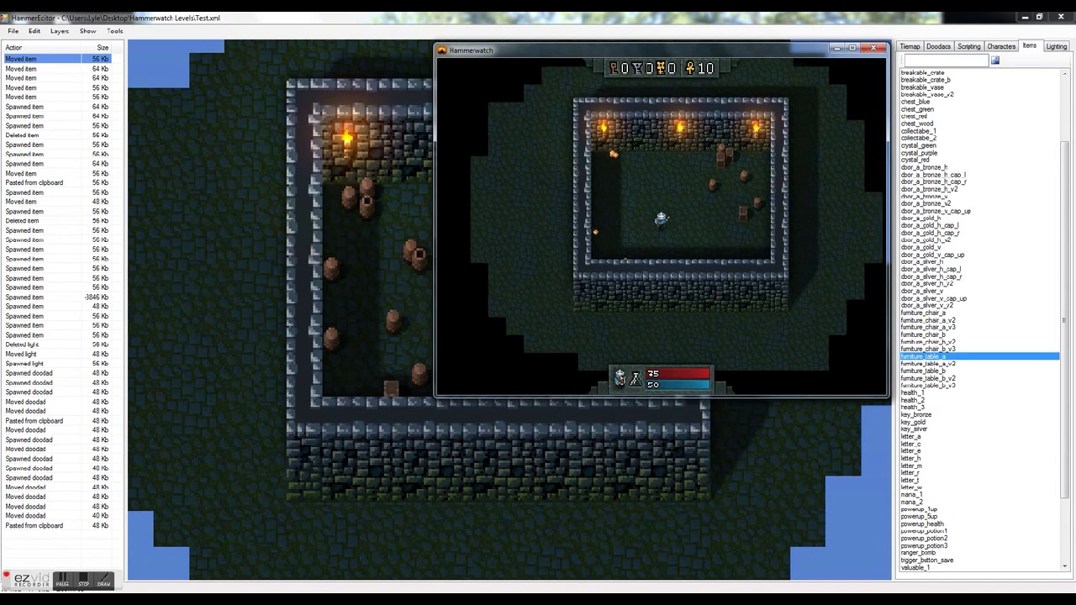
# Step: Smash the remaining vases and crates in the right half of the room and quit the test game
pyautogui.press('s')
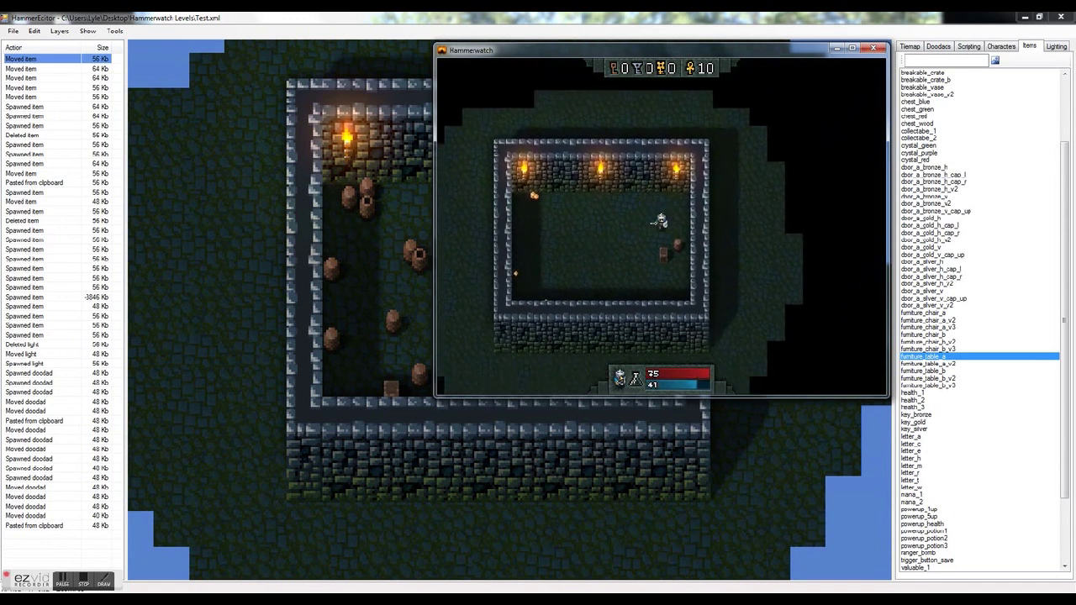
pyautogui.press('a')
pyautogui.press('w')
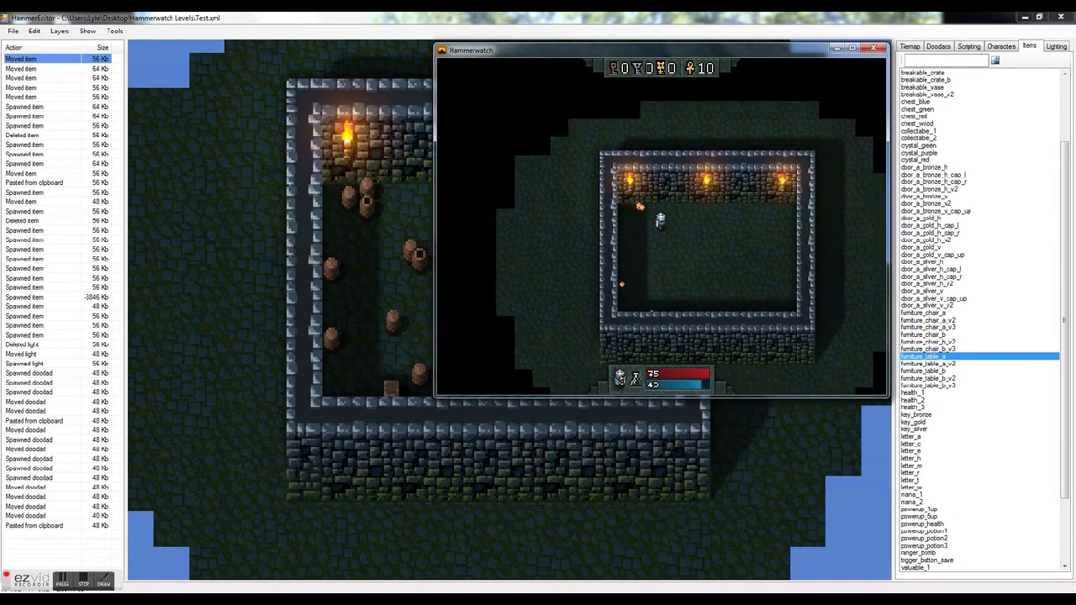
pyautogui.press('s')
pyautogui.press('d')
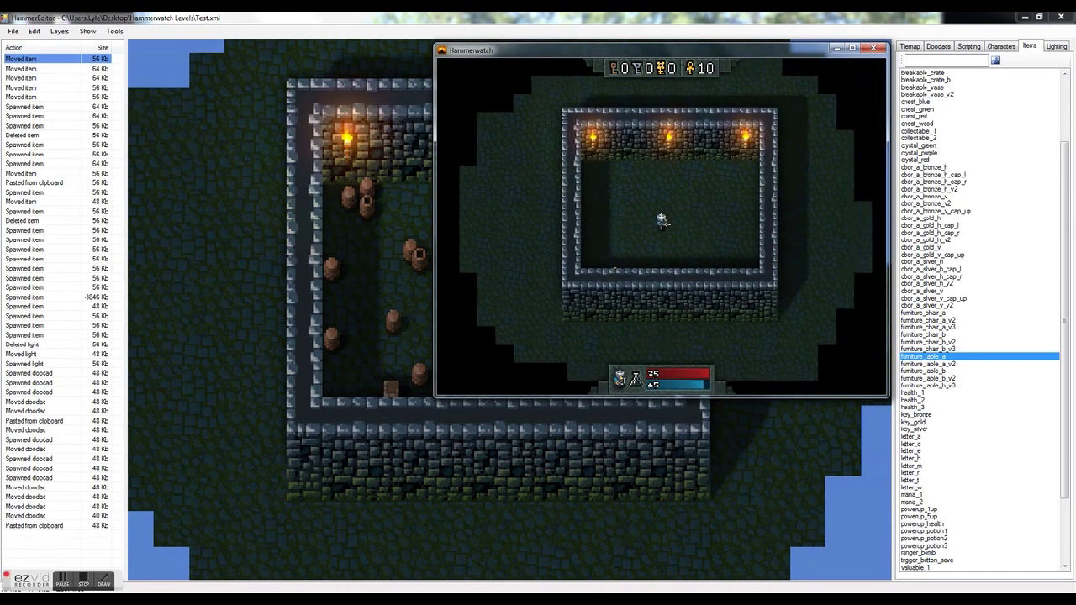
pyautogui.click(662, 245)
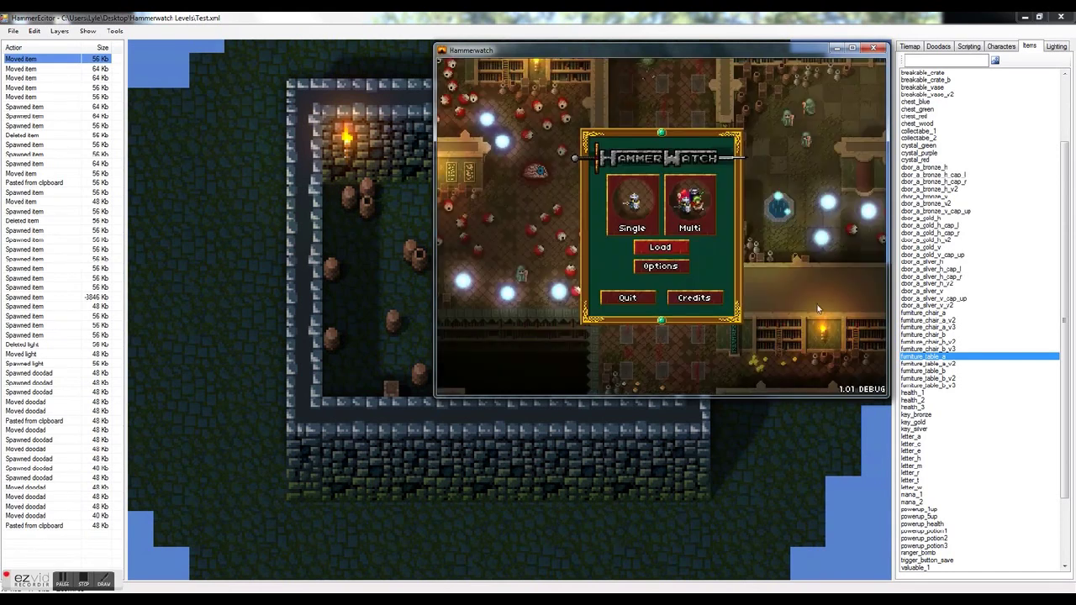
pyautogui.click(629, 297)
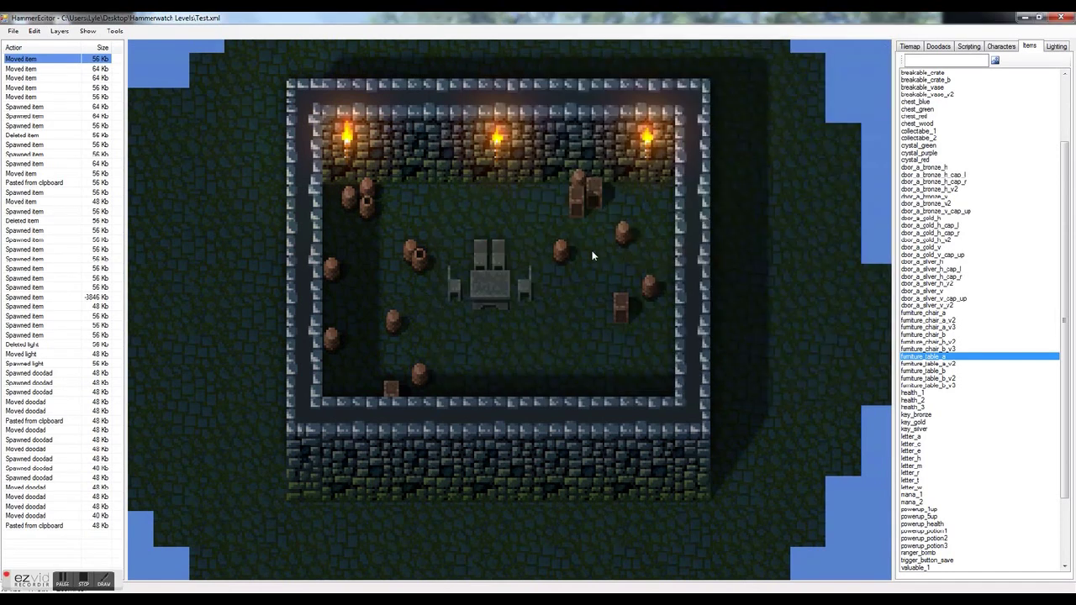
# Step: Place two archer_1 characters side by side below the room's upper wall, between the left and middle torches
pyautogui.scroll(-1, 521, 340)
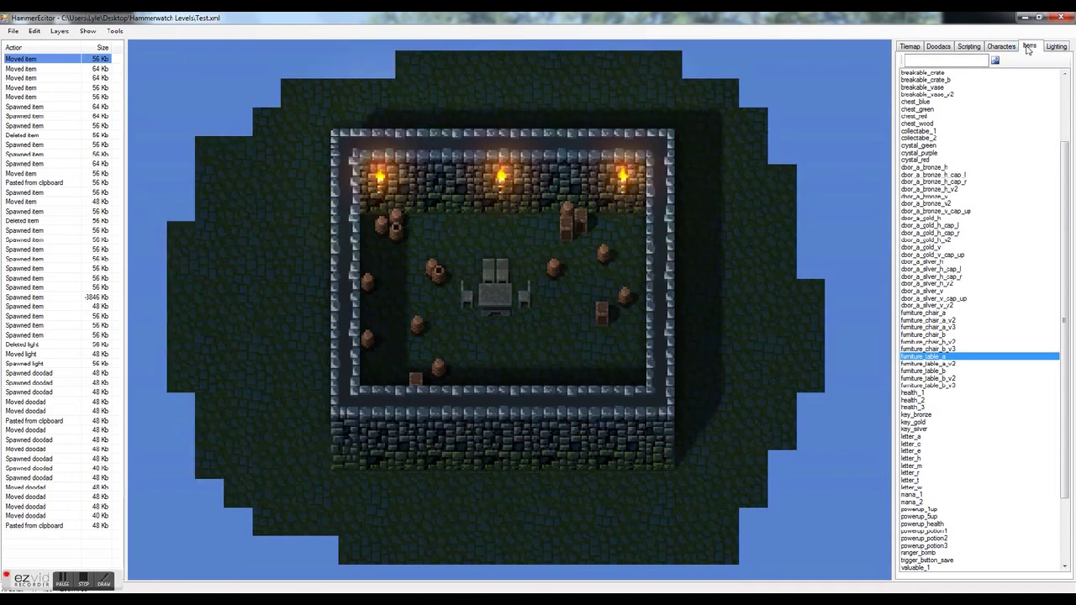
pyautogui.click(1001, 47)
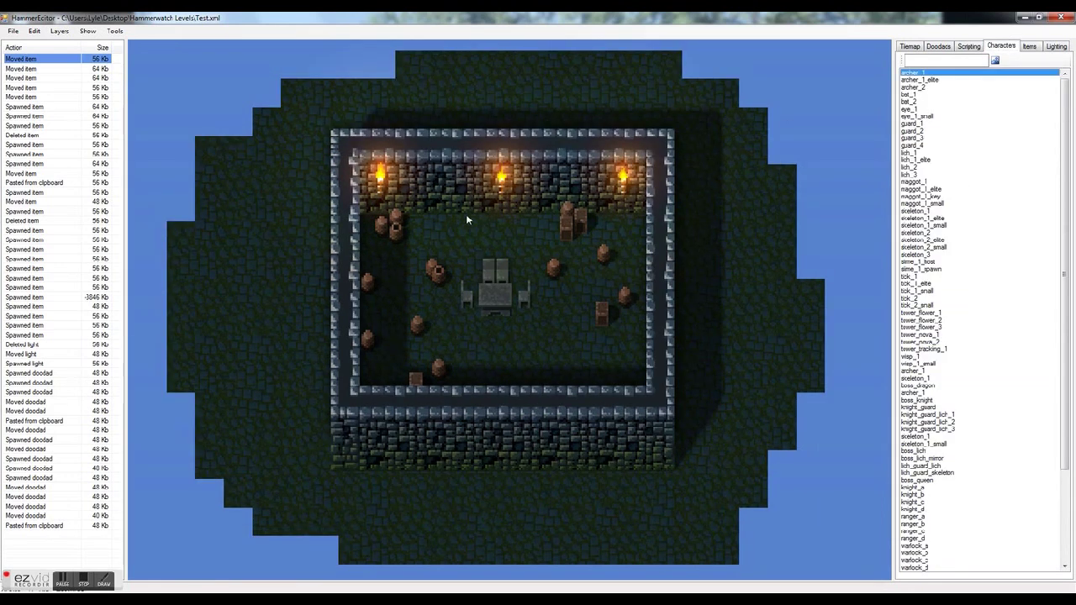
pyautogui.click(453, 235)
pyautogui.click(471, 238)
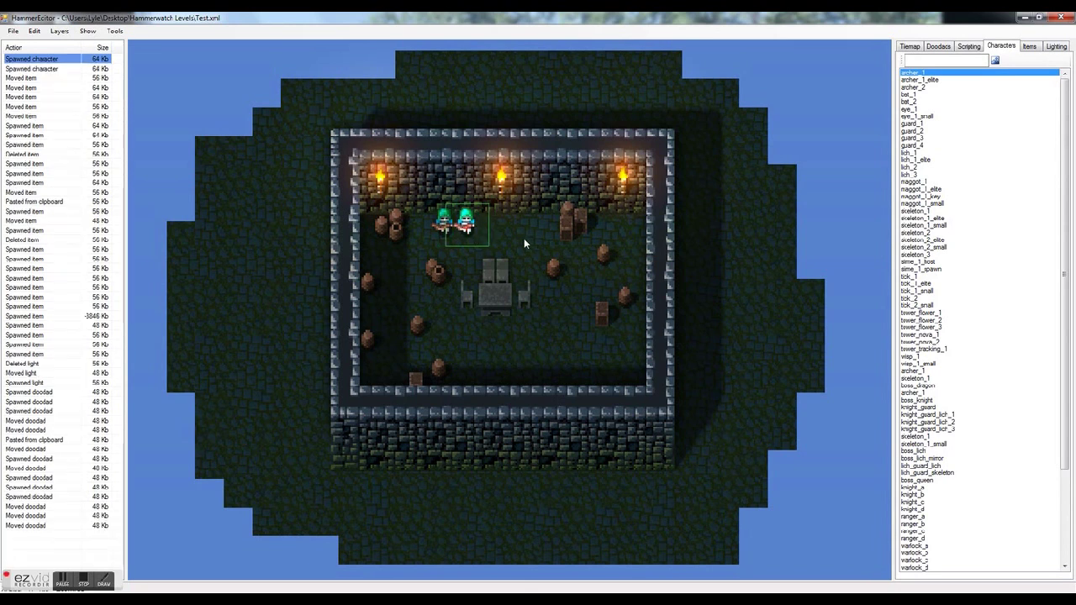
# Step: Scatter a swarm of bat_1 characters between the archers and the upper crates, and a second group below the table
pyautogui.click(906, 95)
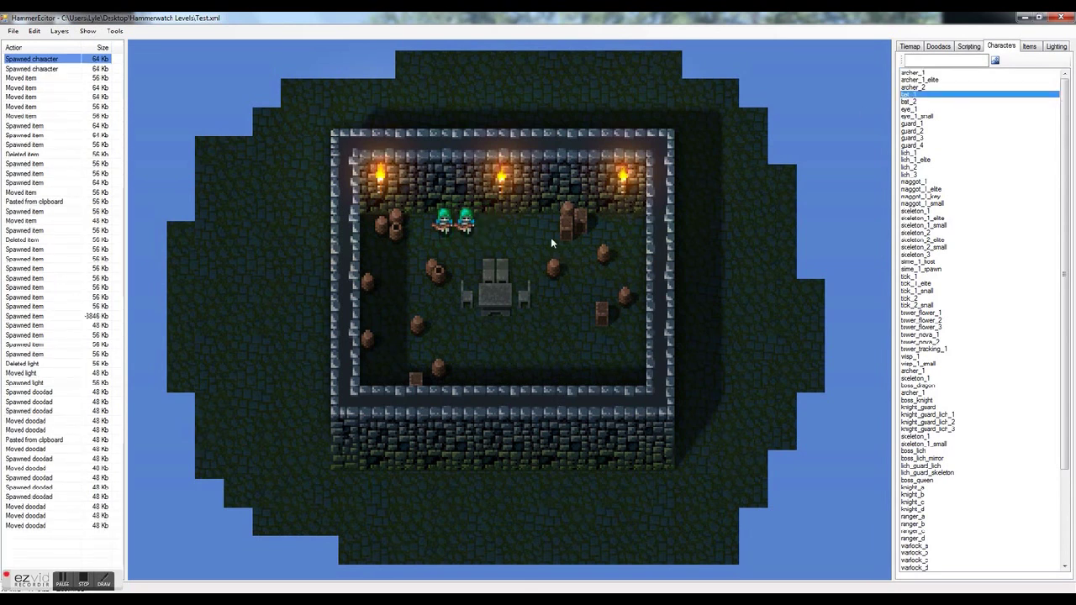
pyautogui.click(527, 228)
pyautogui.click(528, 249)
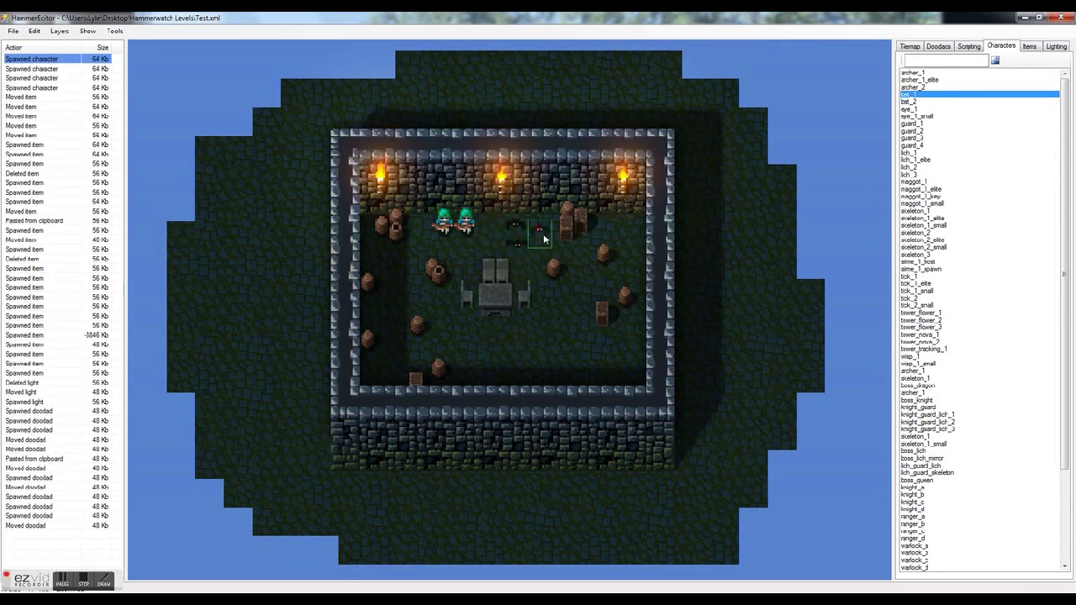
pyautogui.click(548, 244)
pyautogui.click(559, 228)
pyautogui.click(544, 229)
pyautogui.click(541, 261)
pyautogui.click(517, 261)
pyautogui.click(509, 245)
pyautogui.moveTo(520, 238); pyautogui.dragTo(492, 220)
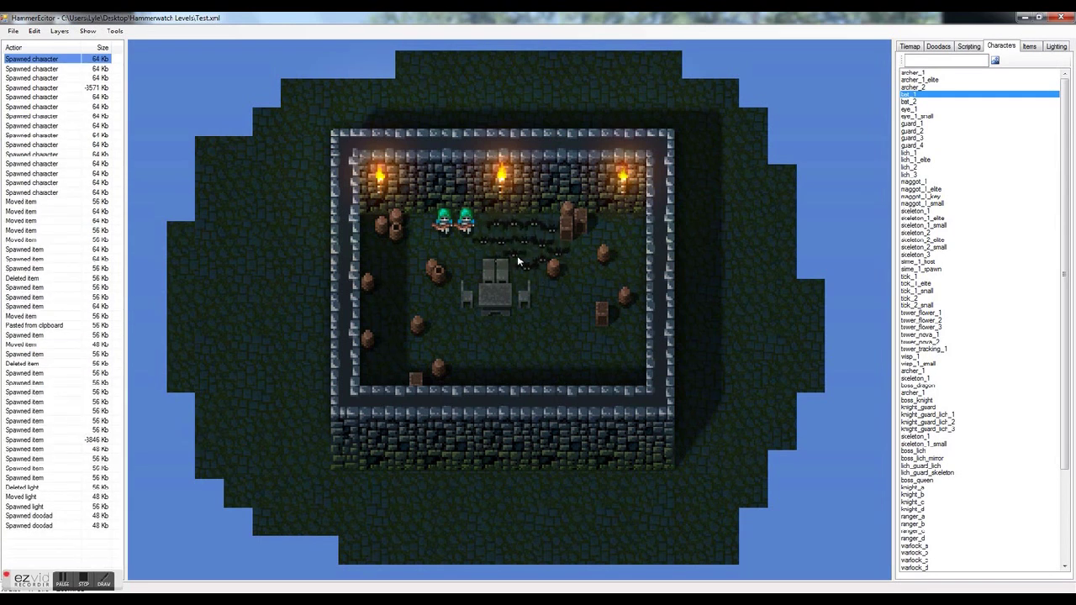
pyautogui.moveTo(494, 341)
pyautogui.mouseDown()
pyautogui.moveTo(474, 352)
pyautogui.moveTo(551, 362)
pyautogui.mouseUp()
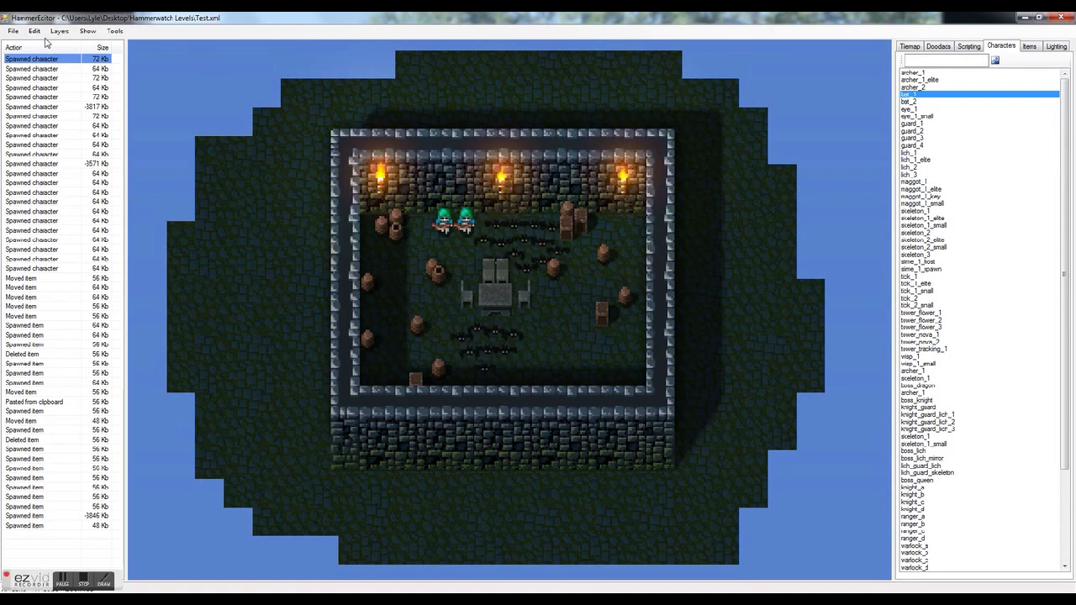
# Step: Save the level and run it in the game
pyautogui.click(13, 31)
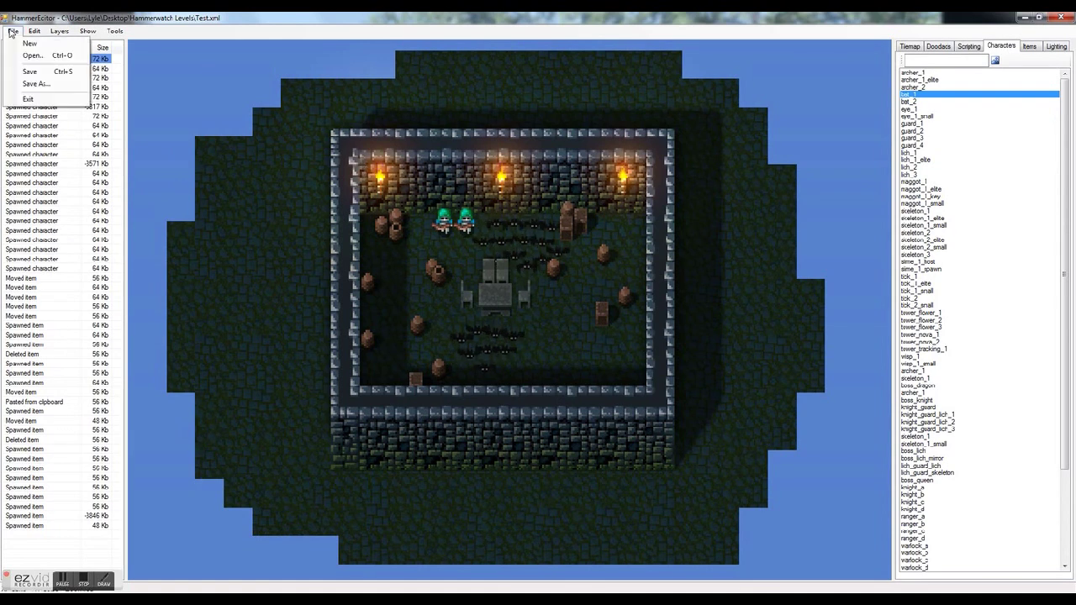
pyautogui.click(26, 73)
pyautogui.click(116, 32)
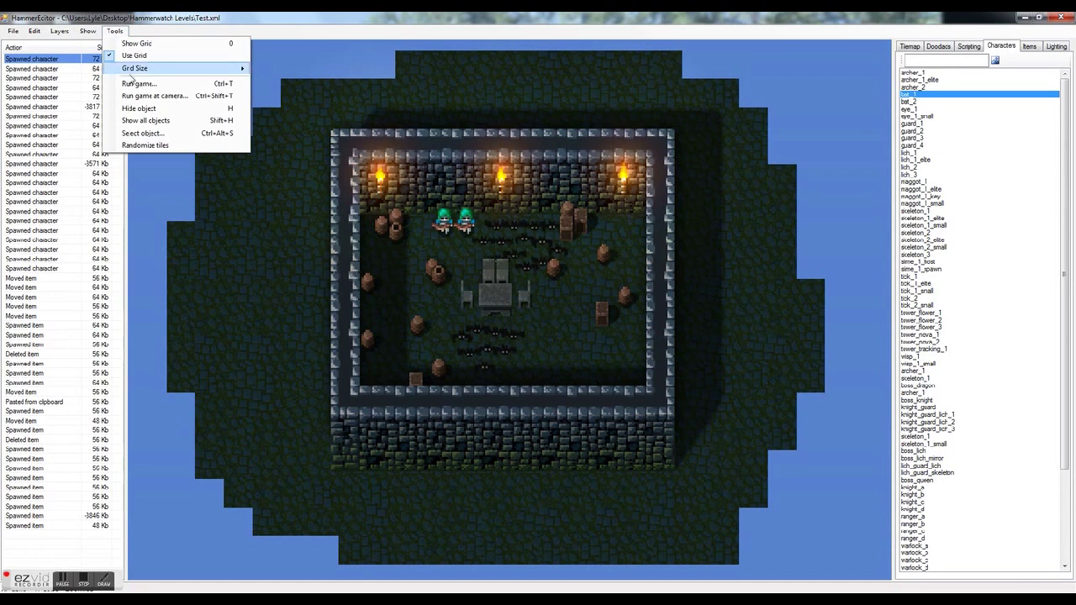
pyautogui.click(223, 84)
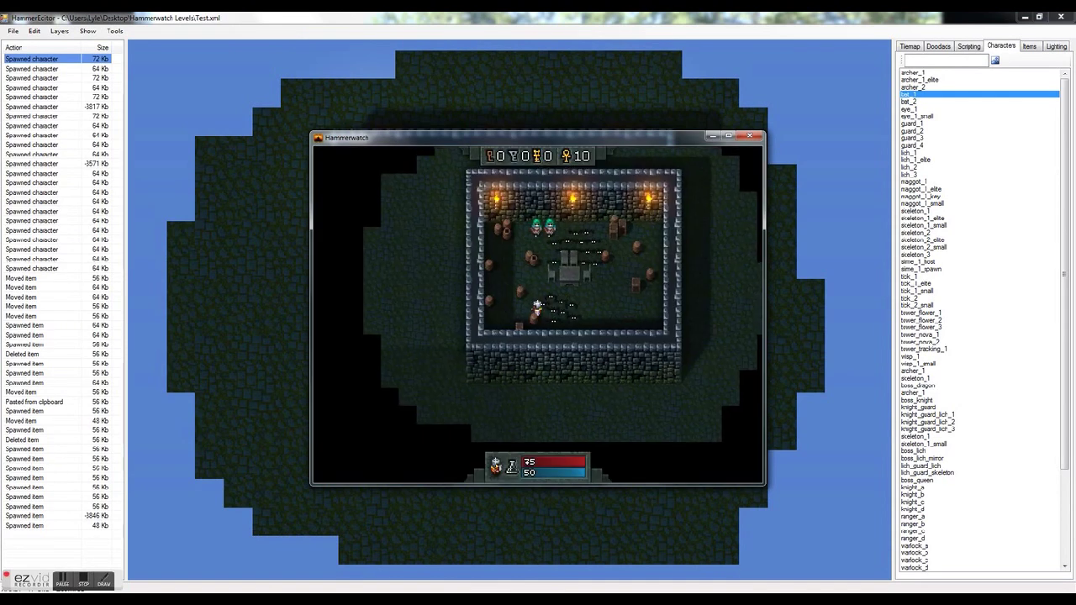
# Step: Fight the archers and bats around the table in the test game, and exit the level
pyautogui.press('Left')
pyautogui.press('Up')
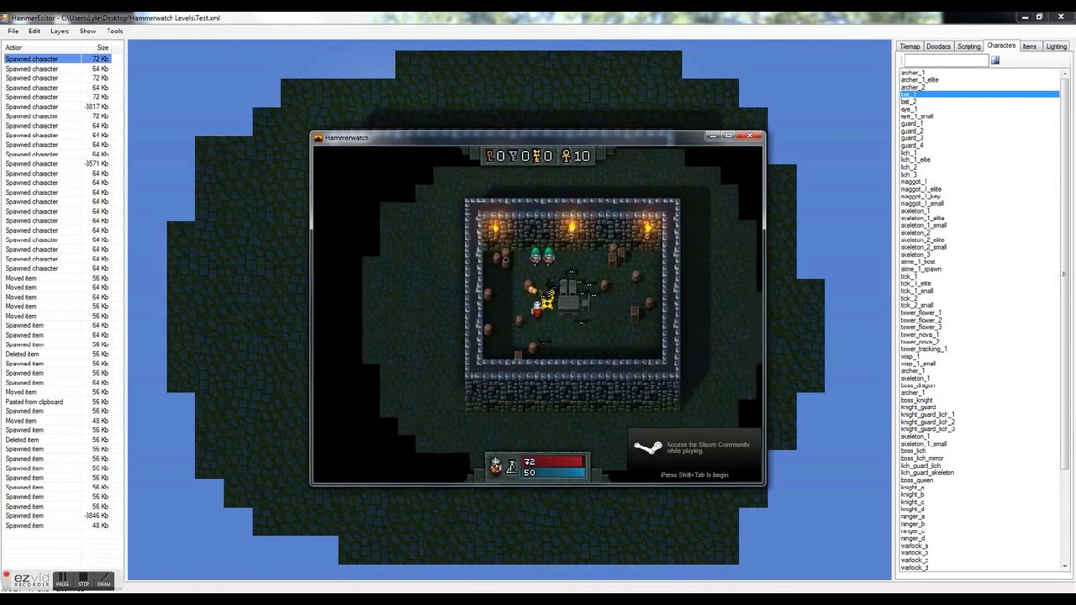
pyautogui.press('Right')
pyautogui.press('Down')
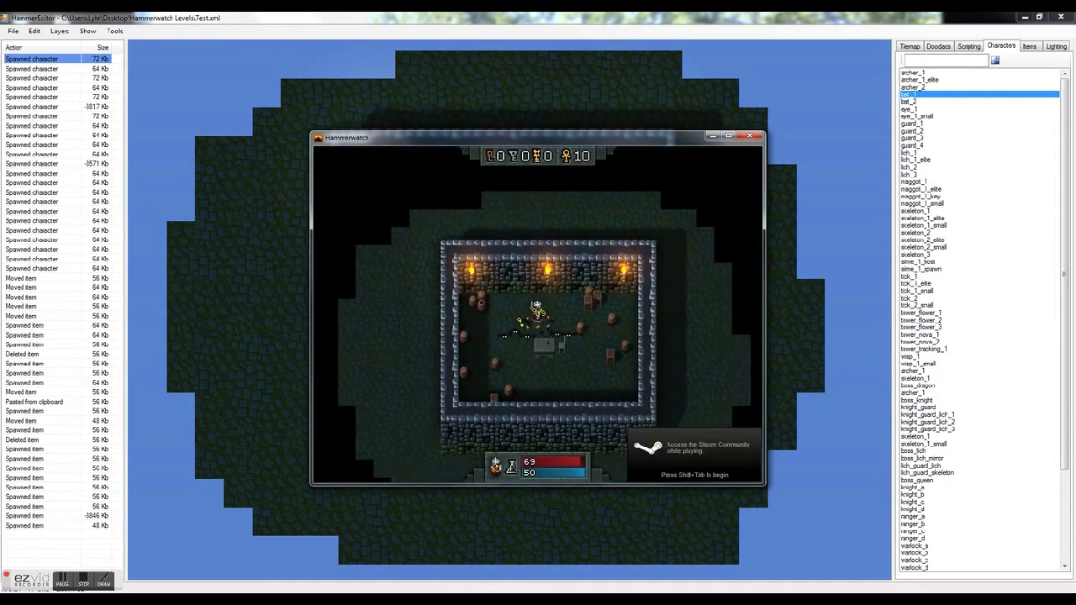
pyautogui.press('Left')
pyautogui.press('Down')
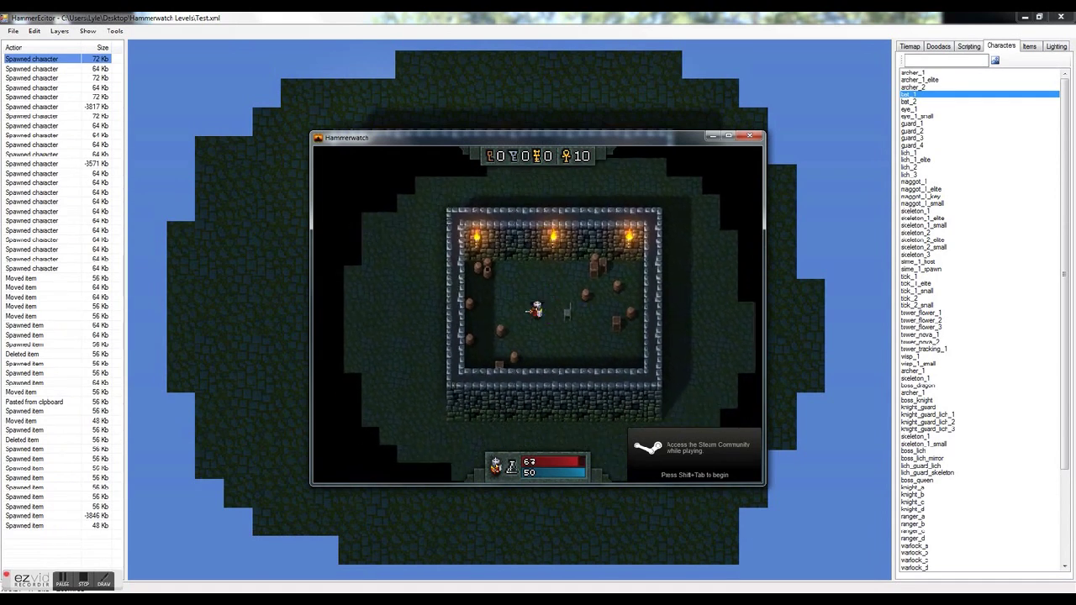
pyautogui.press('Escape')
pyautogui.click(553, 333)
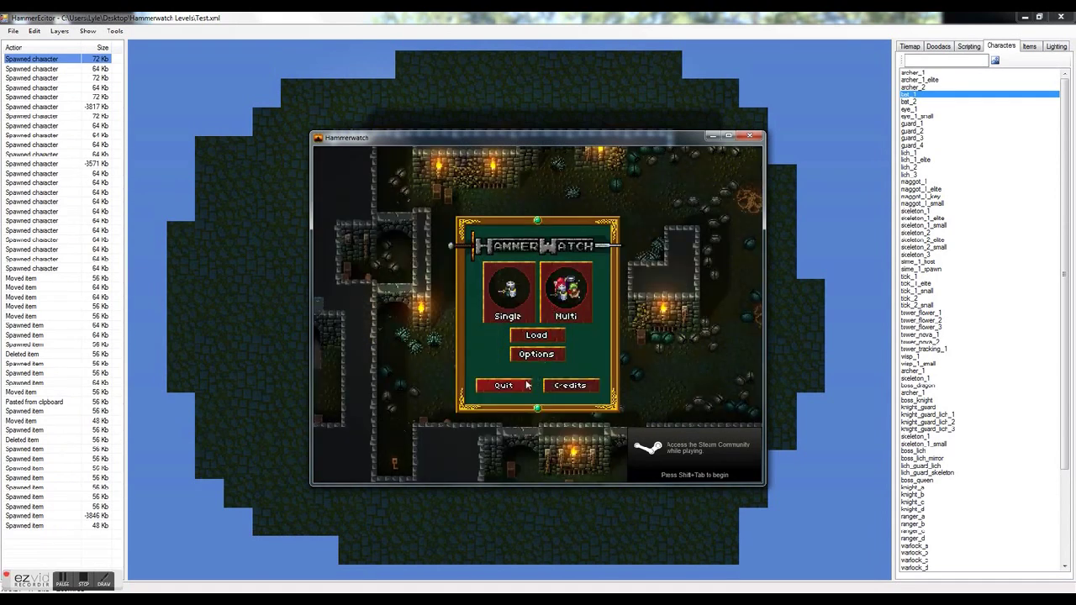
# Step: Paint a spot of a_default tile with brush size 5 on the ground just above the room's upper wall
pyautogui.scroll(-1, 485, 195)
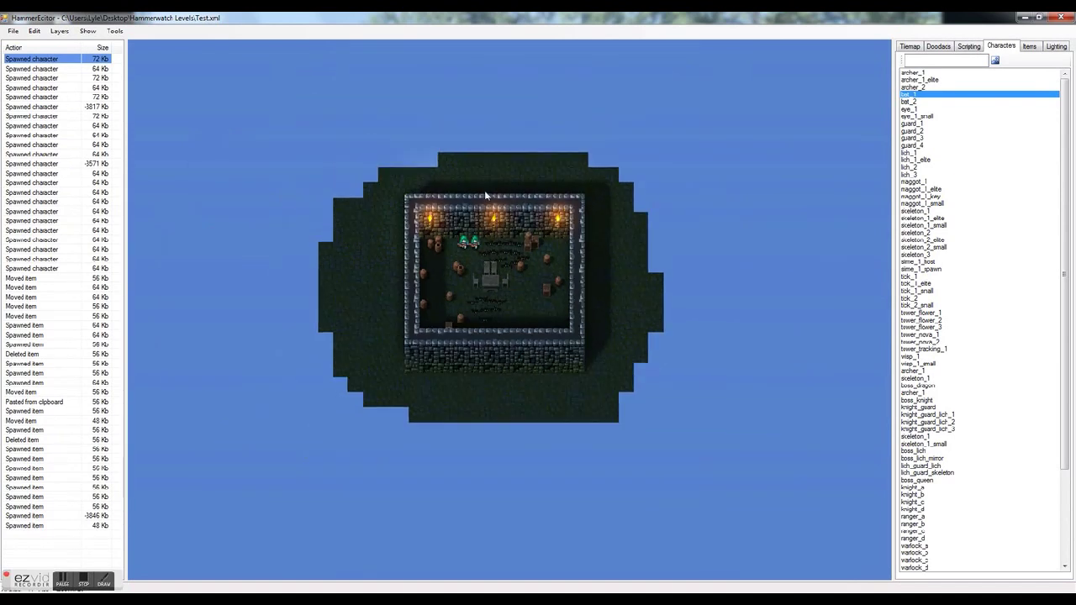
pyautogui.scroll(3, 430, 221)
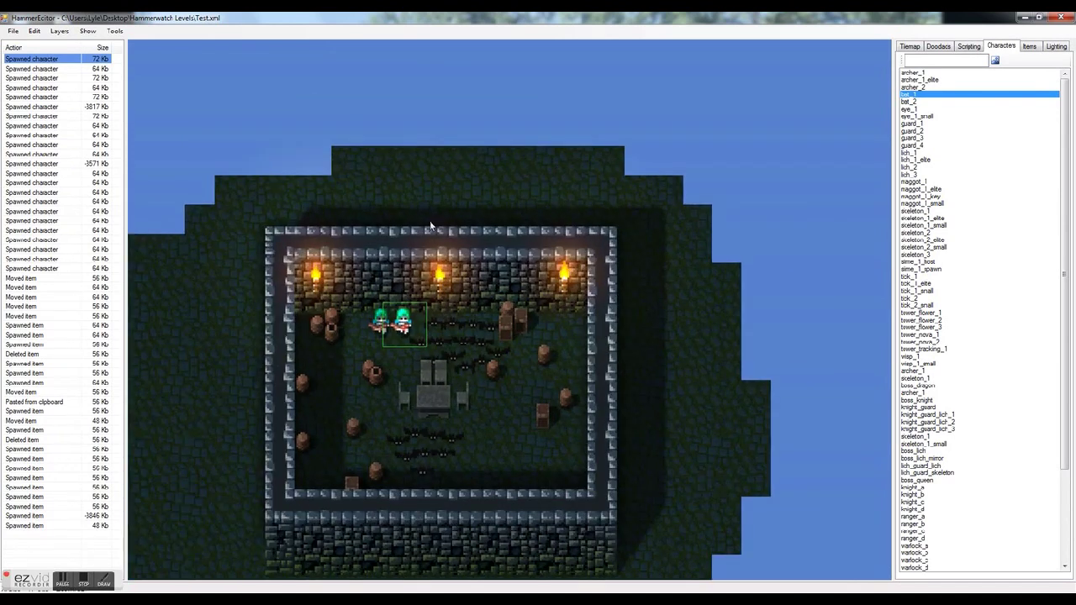
pyautogui.click(969, 46)
pyautogui.click(932, 47)
pyautogui.click(911, 47)
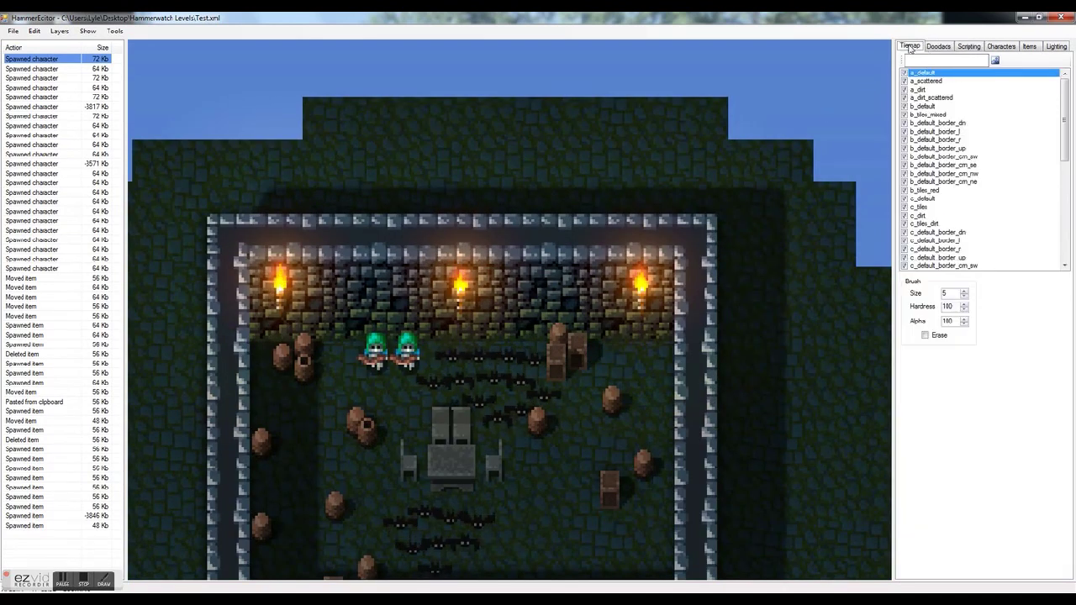
pyautogui.click(929, 48)
pyautogui.click(913, 47)
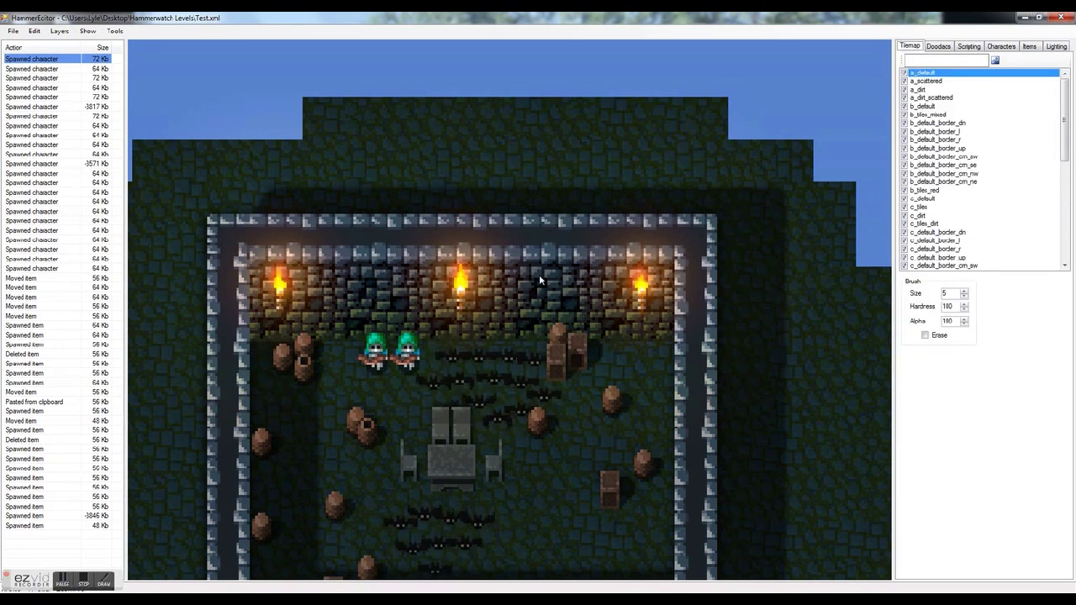
pyautogui.click(543, 201)
pyautogui.scroll(-3, 544, 189)
pyautogui.scroll(3, 546, 394)
pyautogui.scroll(-1, 551, 392)
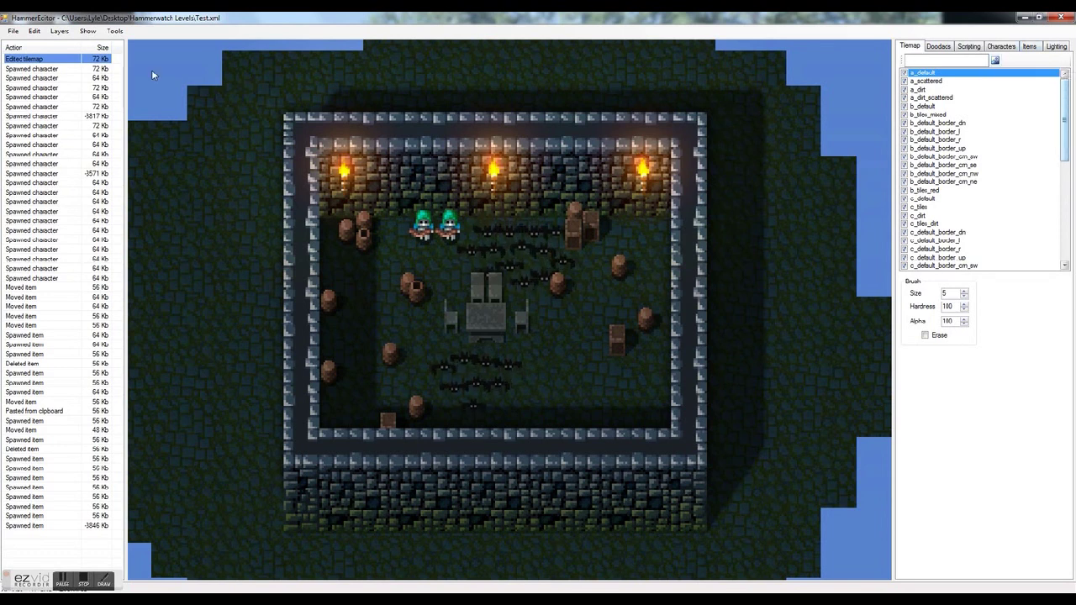
pyautogui.click(14, 34)
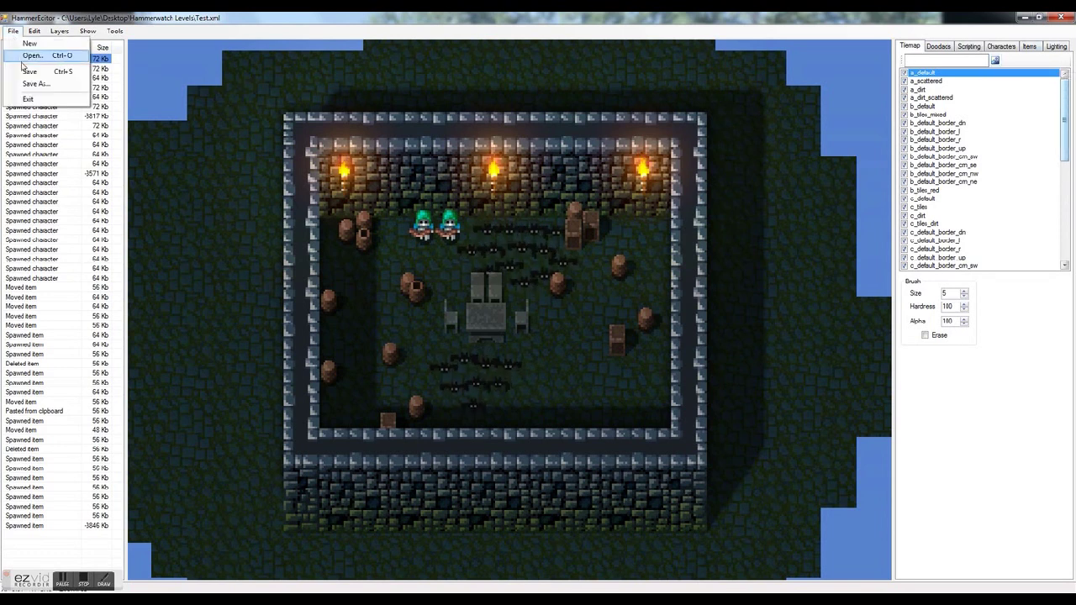
pyautogui.click(82, 585)
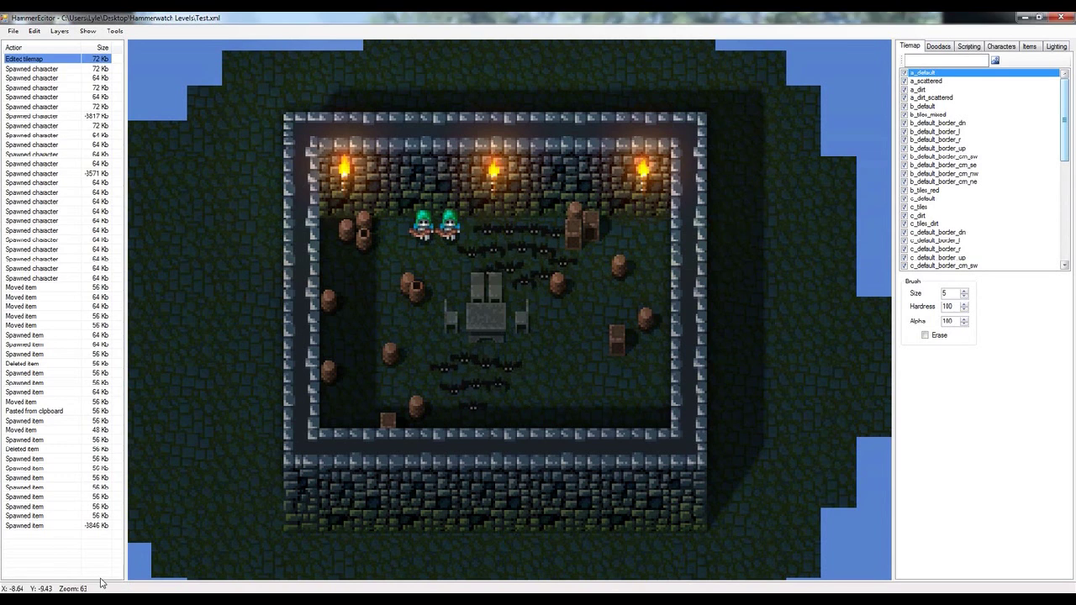